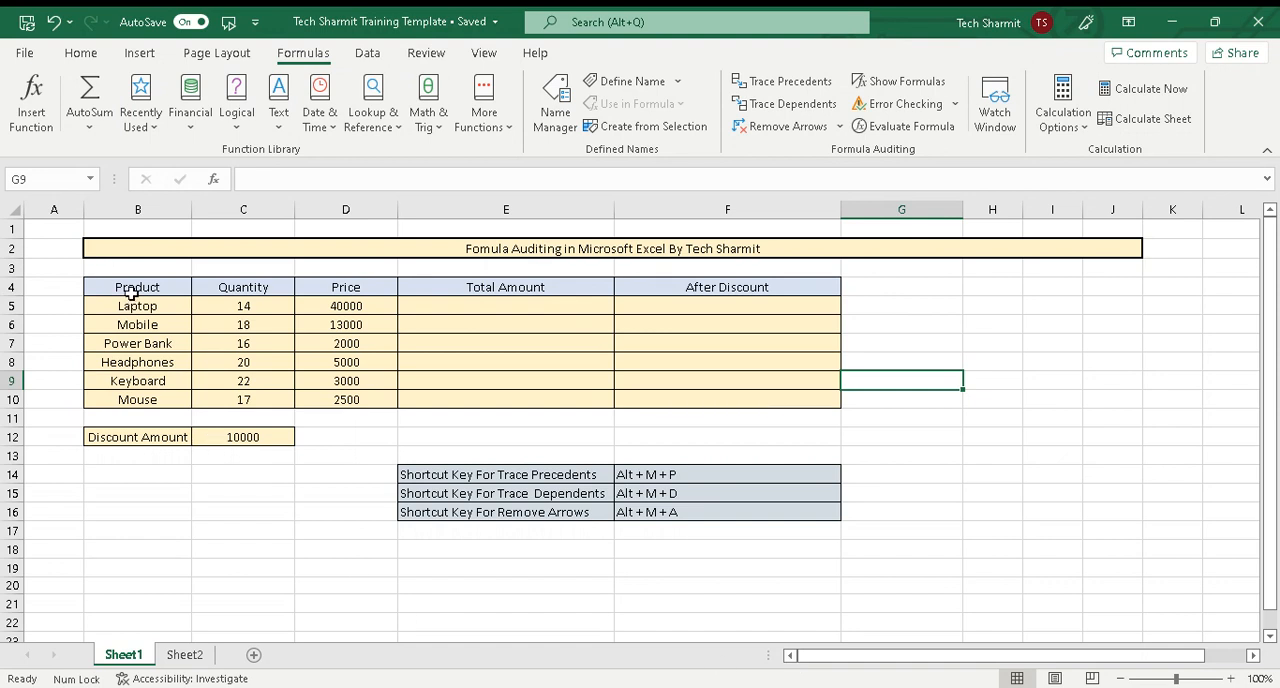
Examine the table's Product, Quantity, Price, Total Amount and After Discount columns
{"action": "left_click_drag", "start_coordinate": [132, 293], "coordinate": [155, 382]}
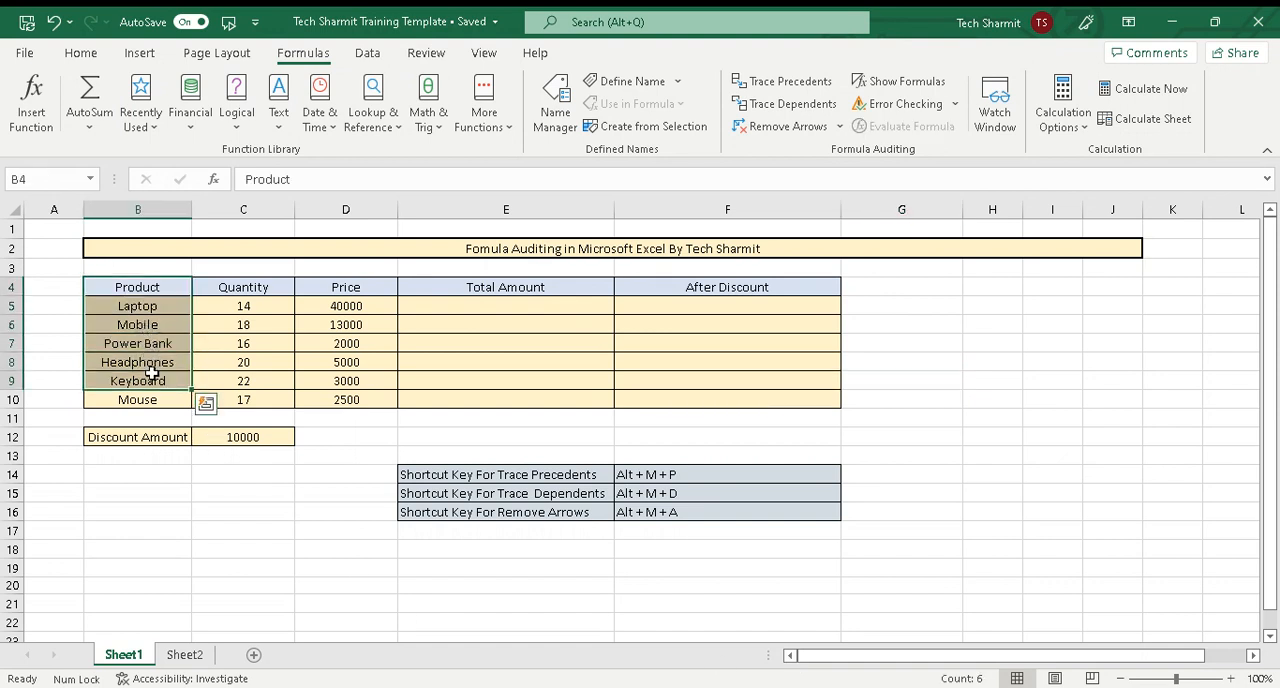
{"action": "left_click", "coordinate": [219, 330]}
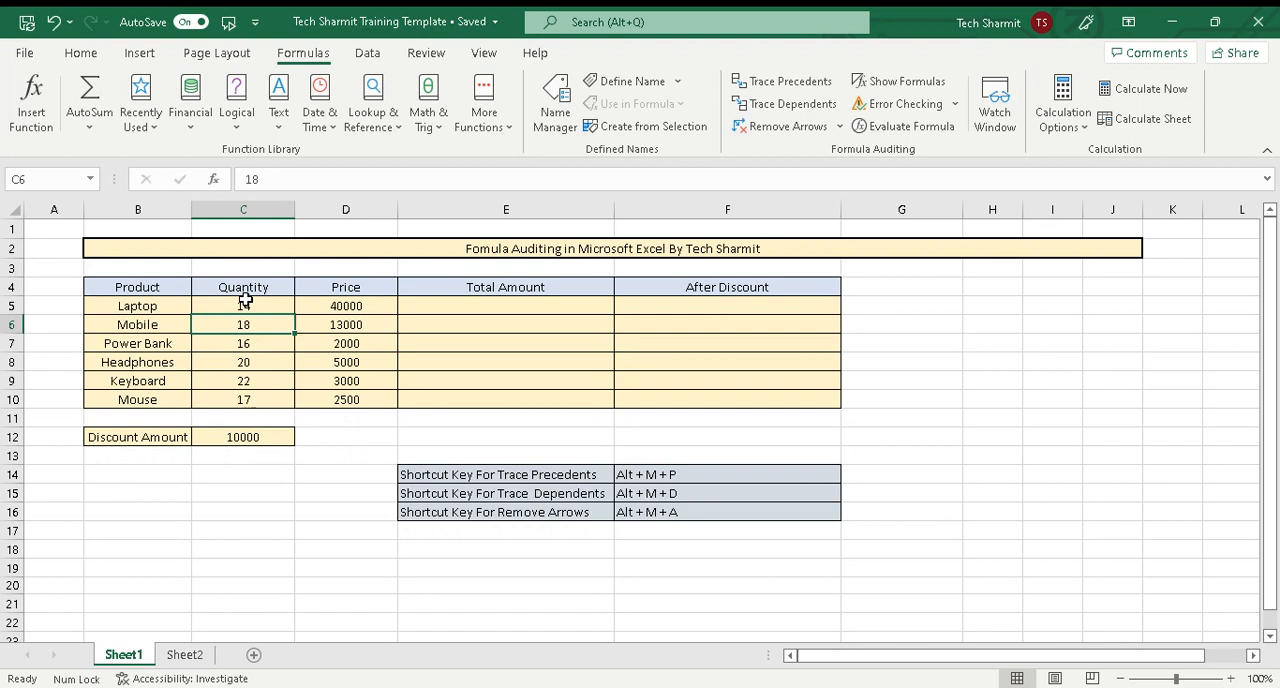
{"action": "left_click", "coordinate": [337, 287]}
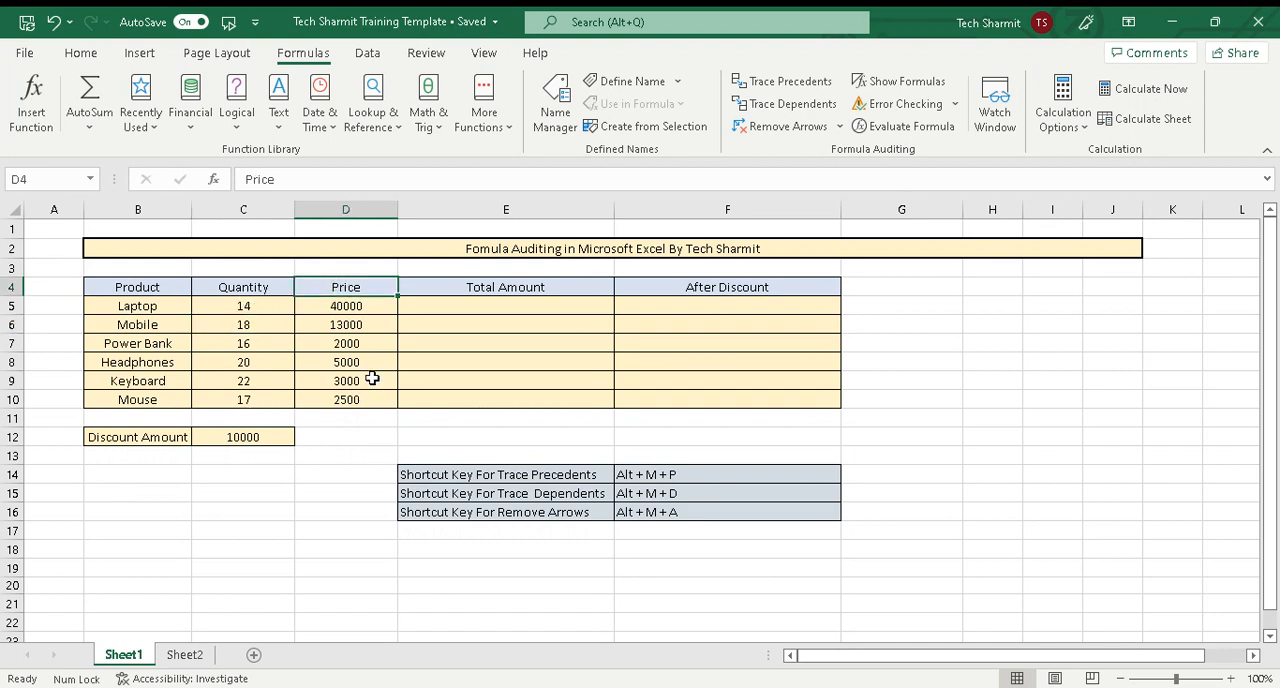
{"action": "left_click", "coordinate": [481, 318]}
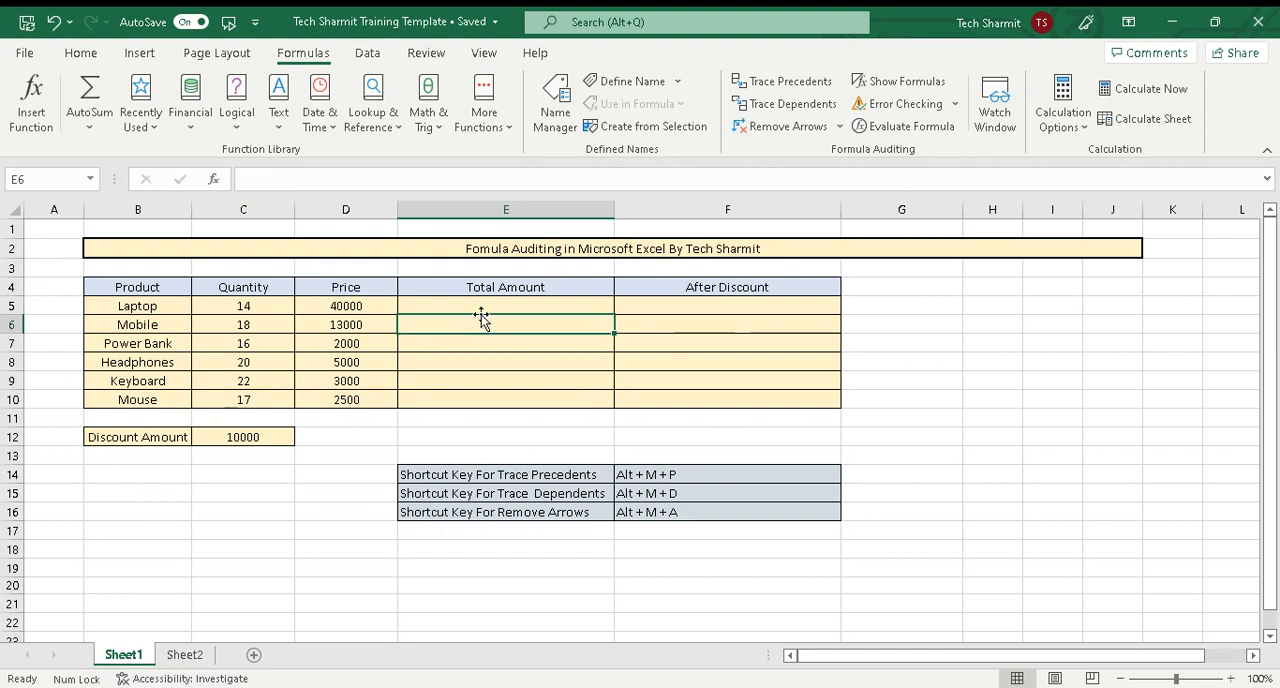
{"action": "left_click", "coordinate": [272, 305]}
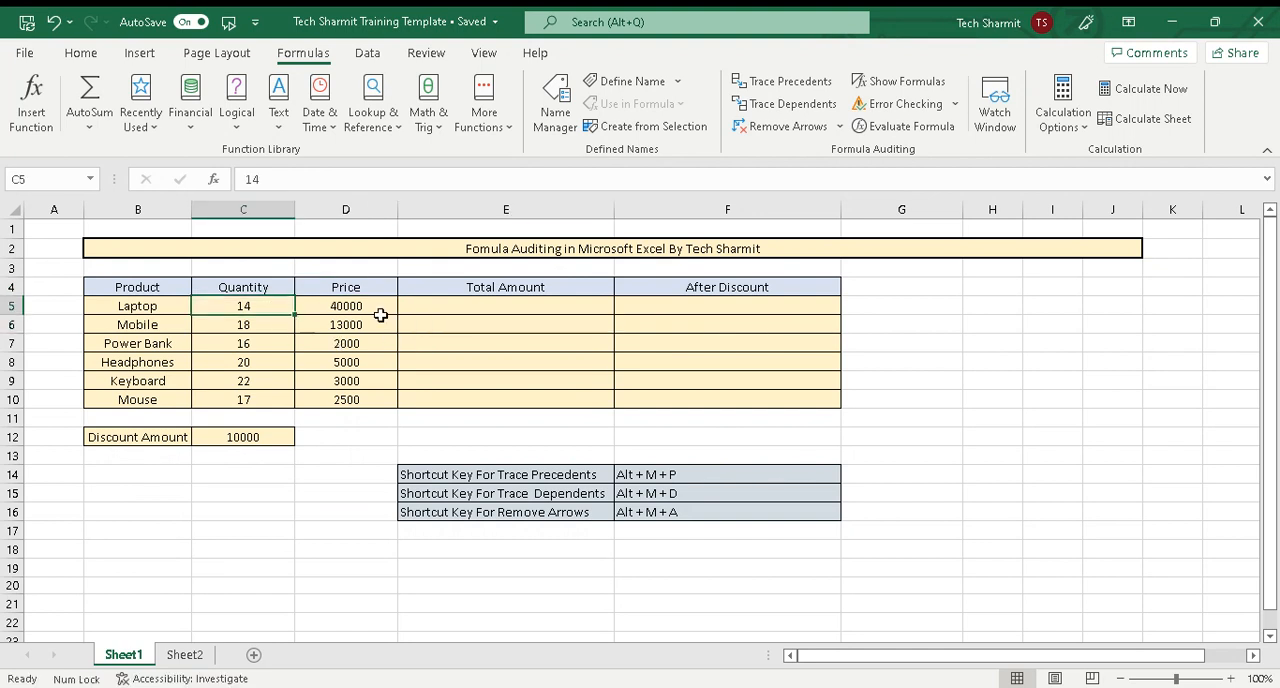
{"action": "left_click", "coordinate": [381, 320]}
{"action": "left_click", "coordinate": [506, 317]}
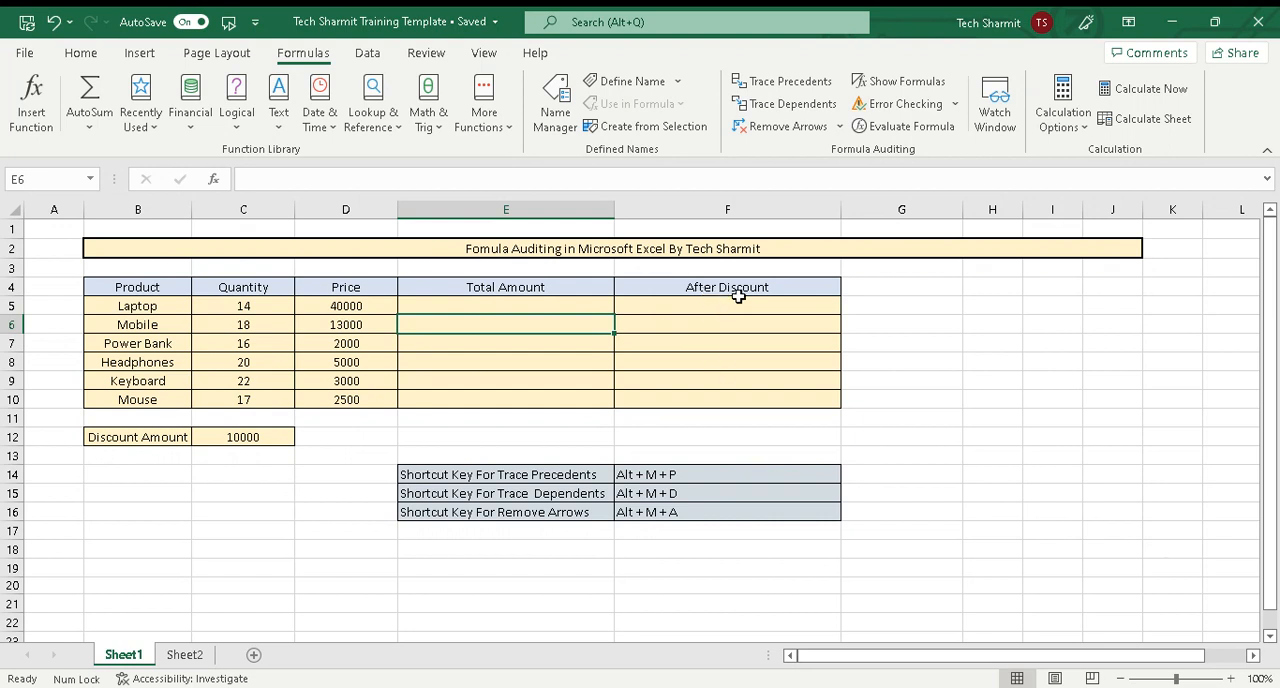
{"action": "left_click", "coordinate": [712, 355]}
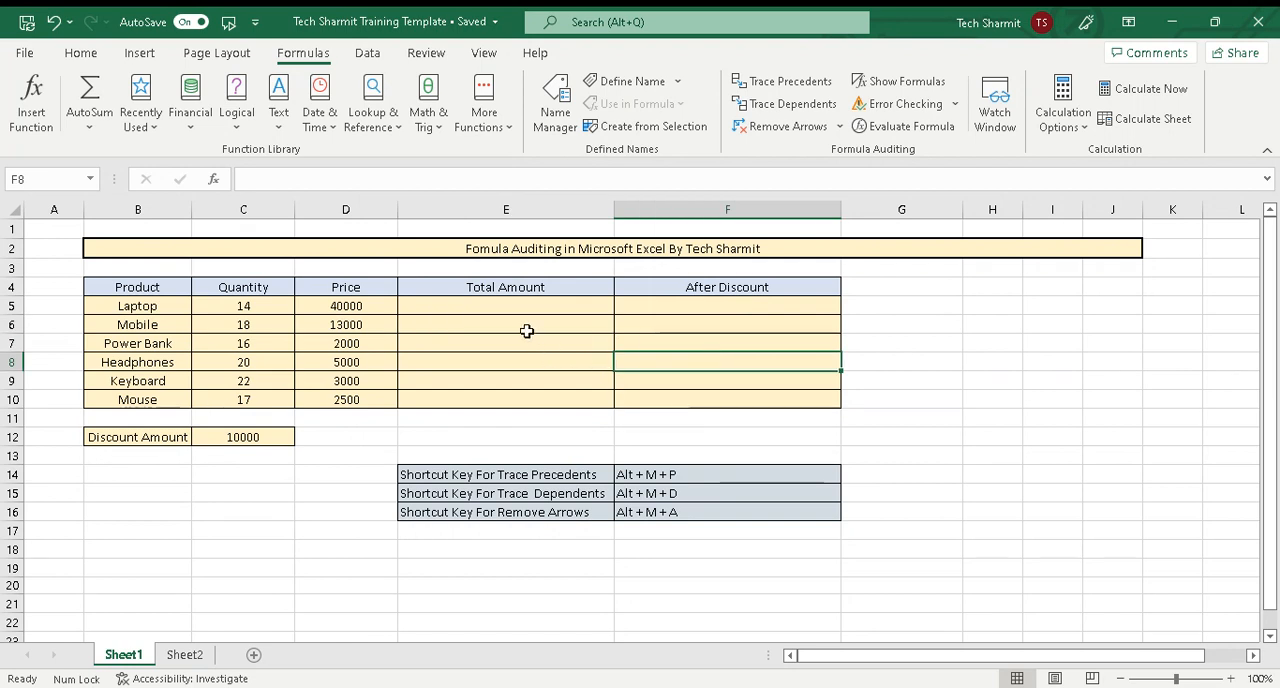
Enter the formula =C5*D5 in E5 to calculate the laptop's total amount from quantity and price
{"action": "left_click", "coordinate": [430, 307]}
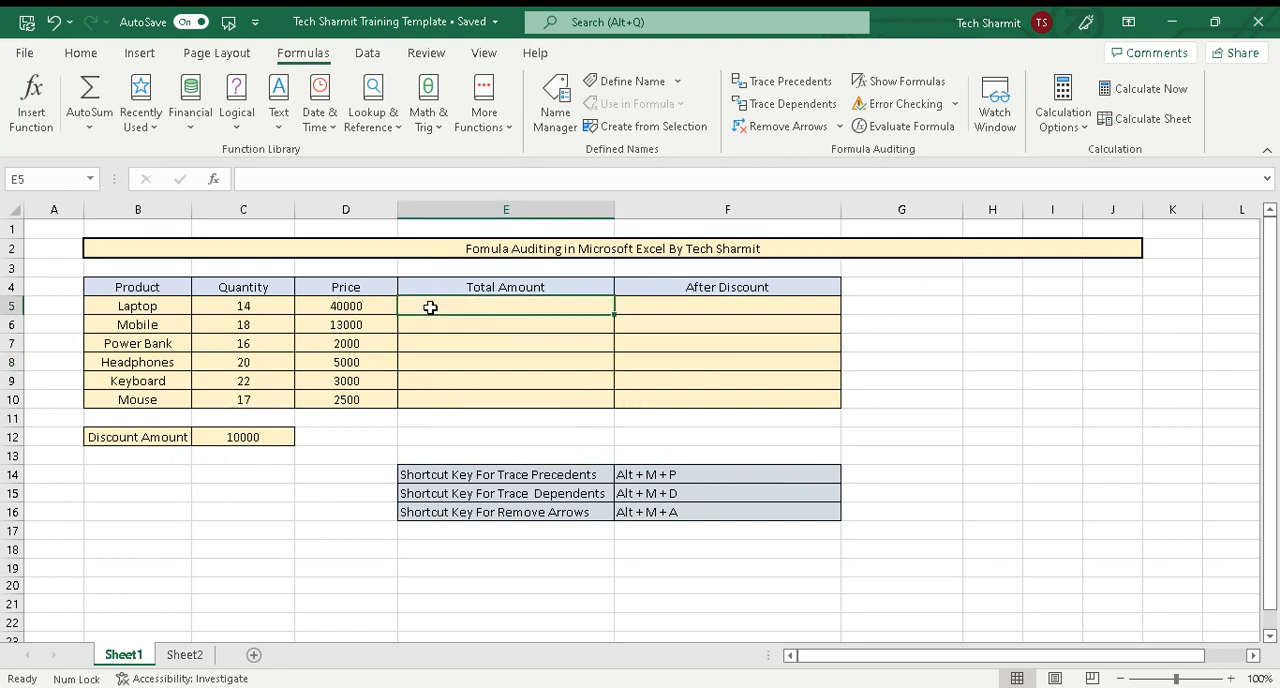
{"action": "type", "text": "="}
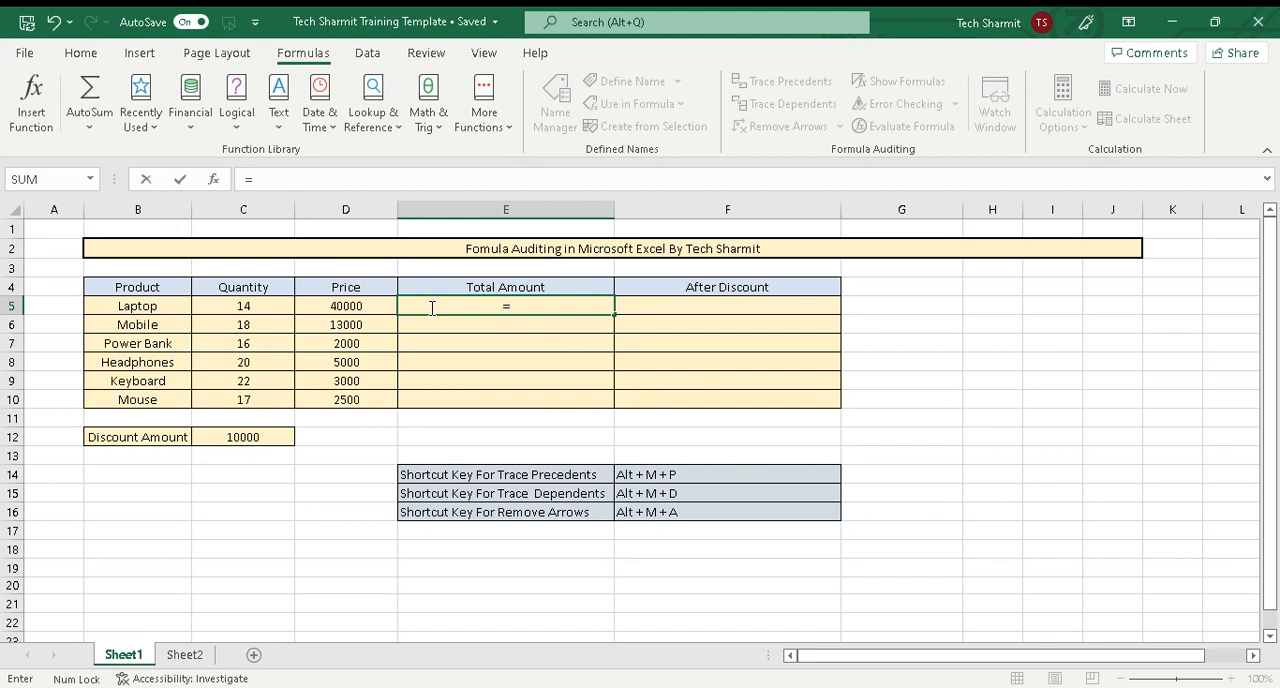
{"action": "left_click", "coordinate": [257, 305]}
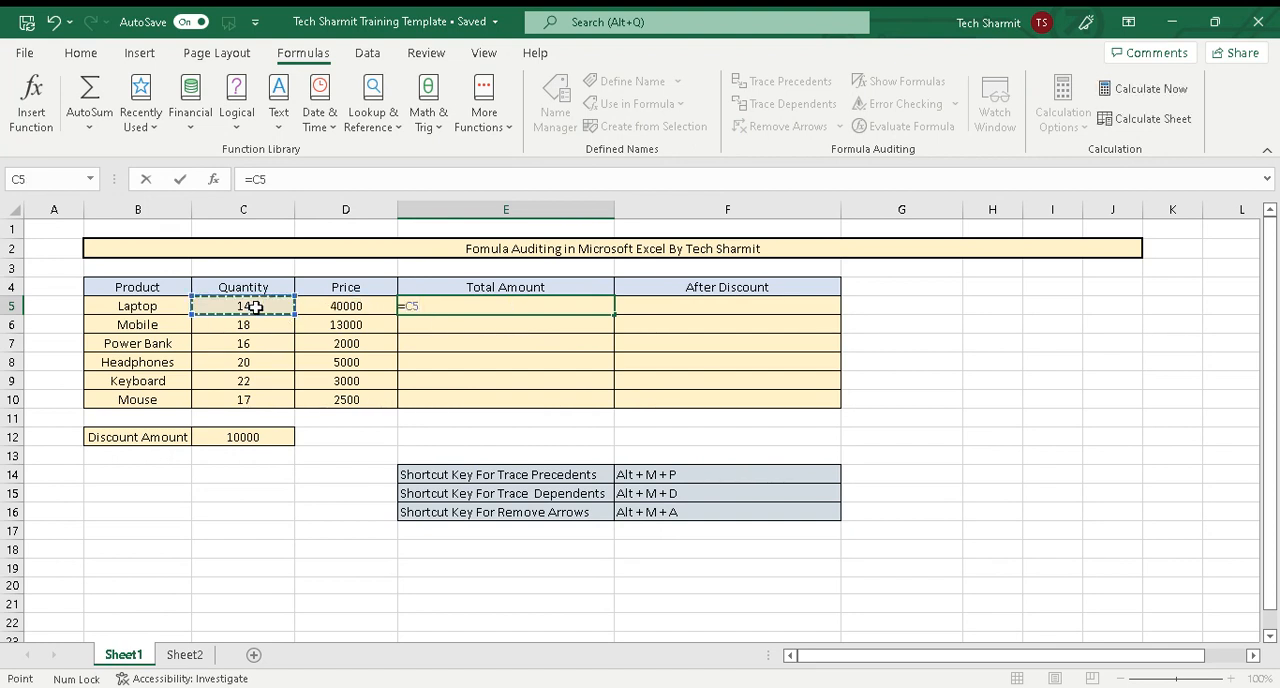
{"action": "type", "text": "*"}
{"action": "left_click", "coordinate": [338, 309]}
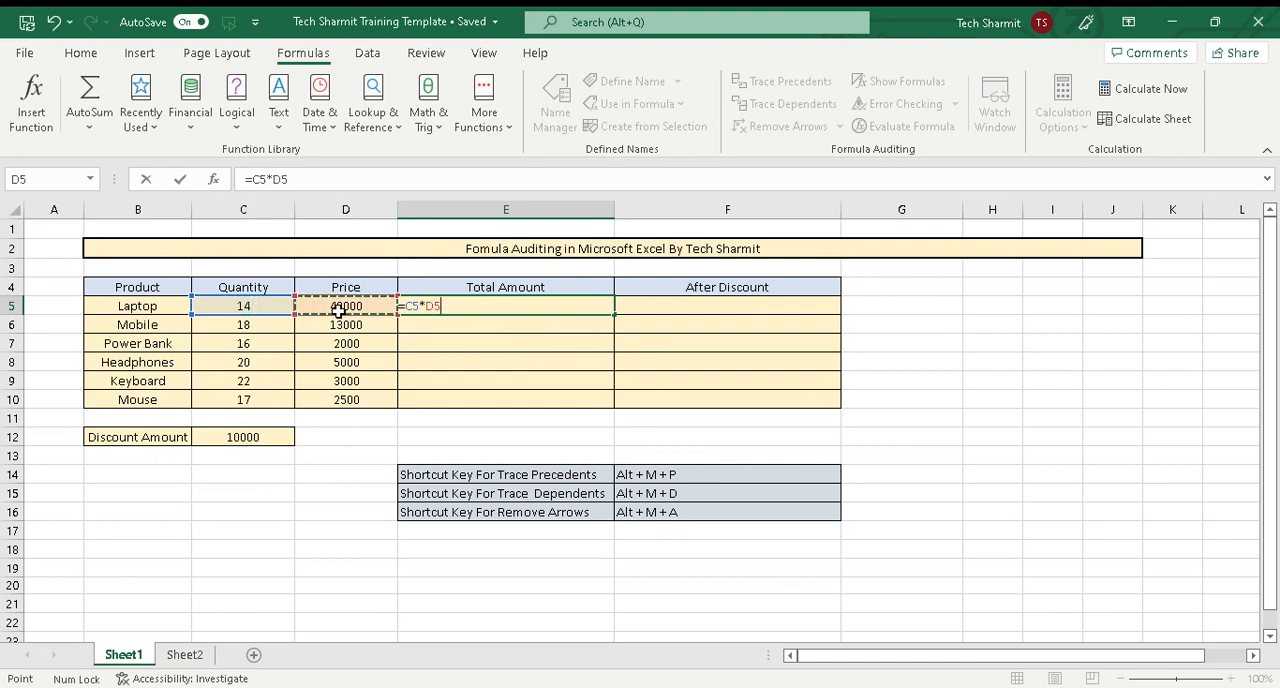
{"action": "key", "text": "Return"}
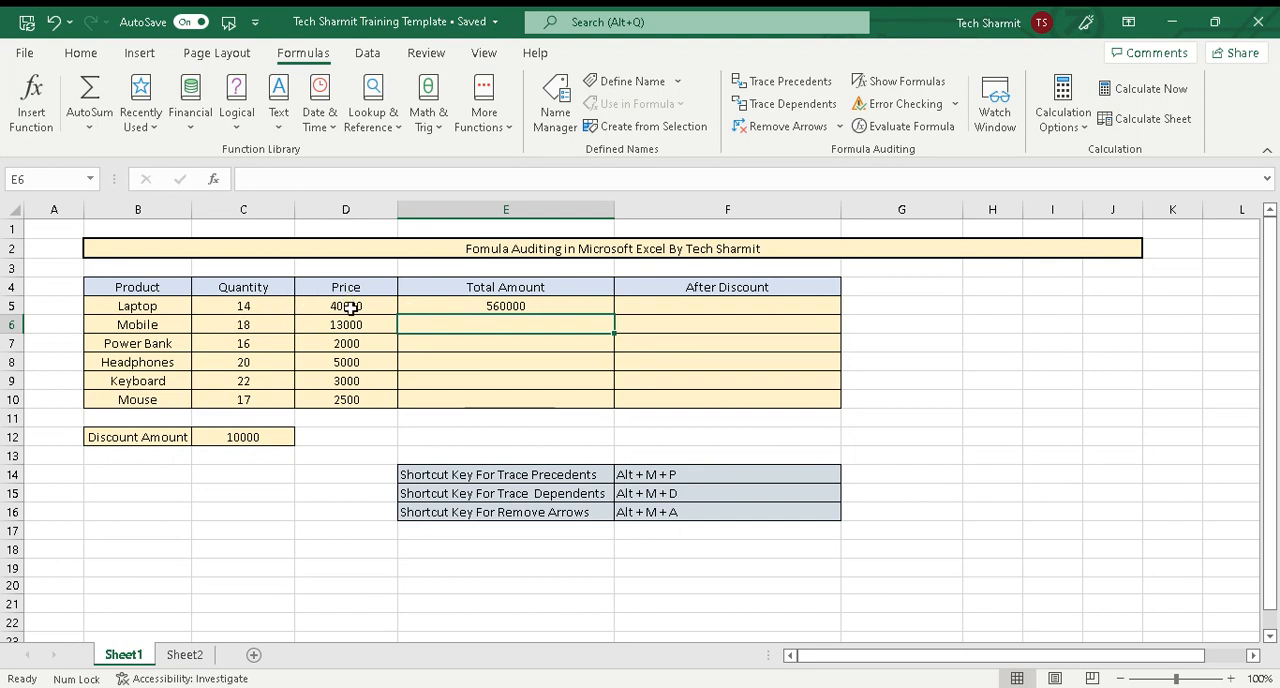
Fill the Total Amount formula from E5 down through E10 for the remaining products
{"action": "left_click", "coordinate": [600, 307]}
{"action": "left_click_drag", "start_coordinate": [617, 316], "coordinate": [614, 410]}
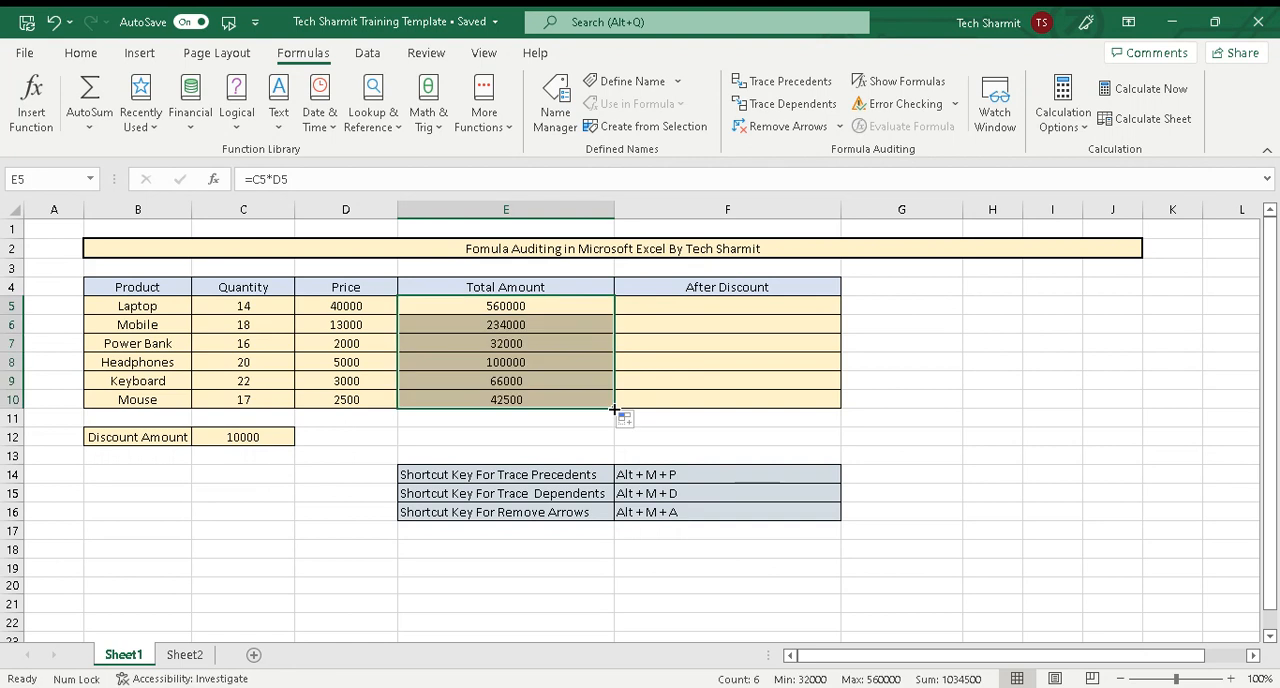
{"action": "left_click", "coordinate": [576, 389]}
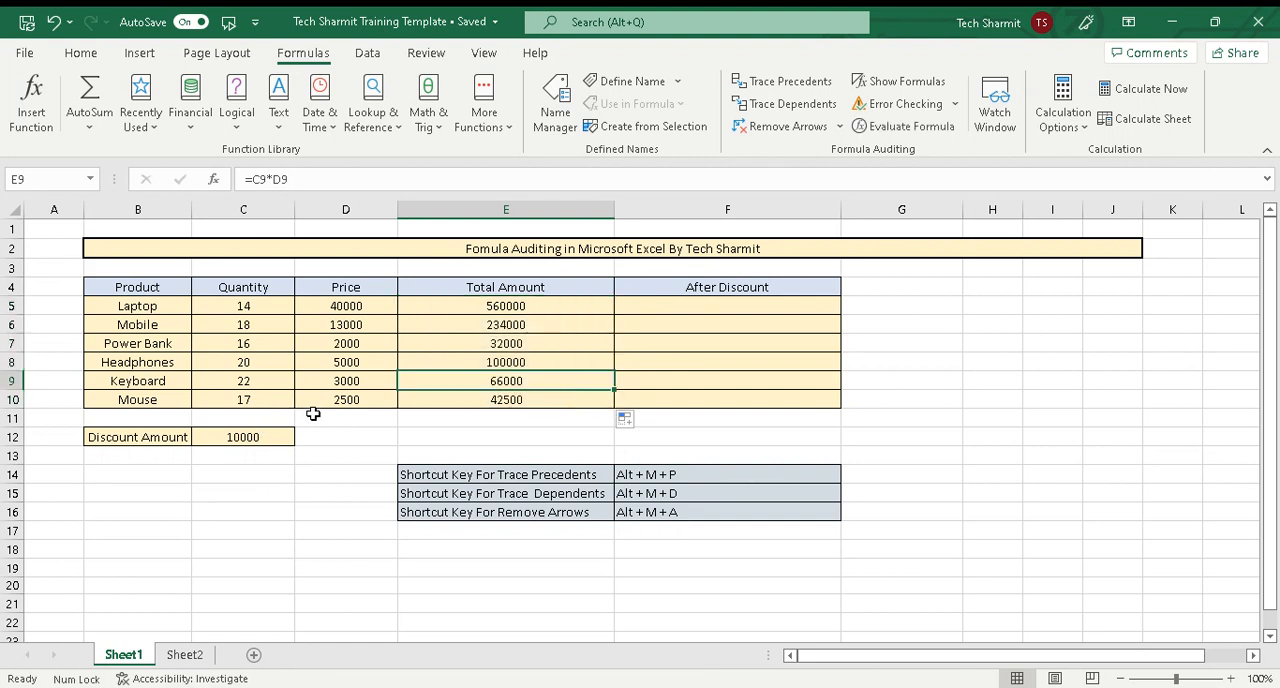
Enter =E5-$C$12 in F5 to subtract the discount from the laptop's total, using an absolute reference to the discount amount
{"action": "left_click", "coordinate": [528, 310]}
{"action": "left_click", "coordinate": [277, 432]}
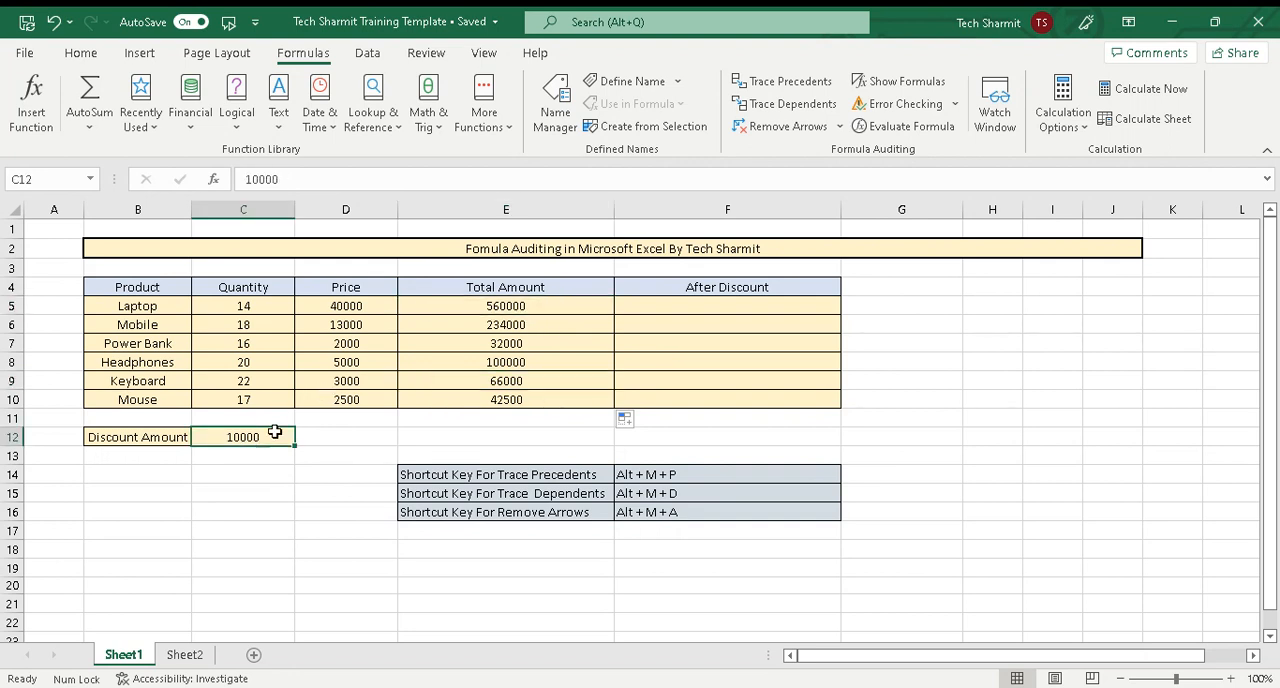
{"action": "left_click", "coordinate": [650, 312]}
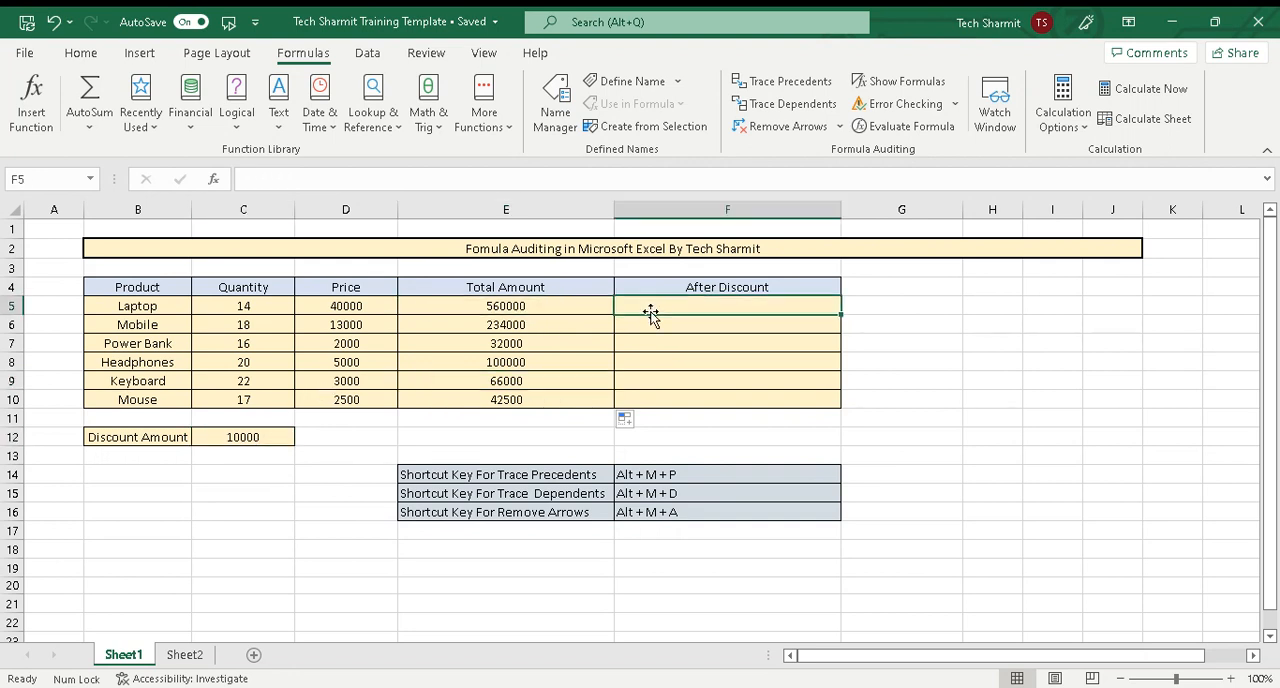
{"action": "type", "text": "="}
{"action": "left_click", "coordinate": [545, 308]}
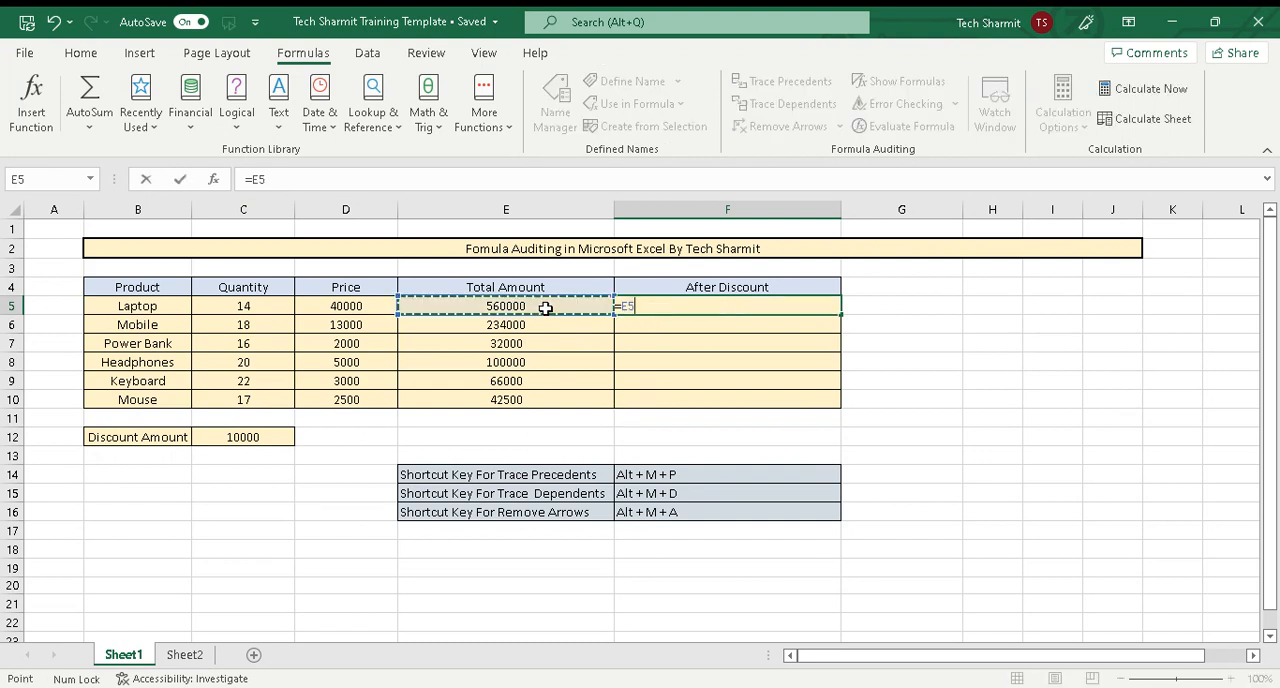
{"action": "type", "text": "-"}
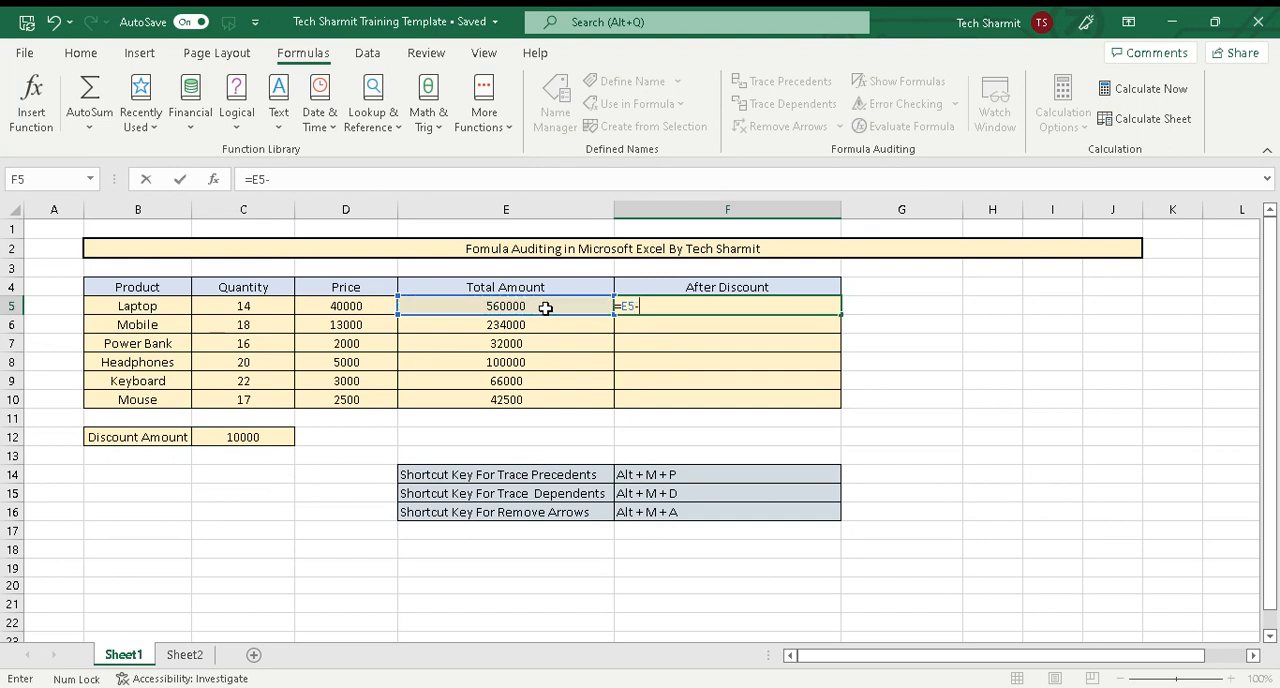
{"action": "left_click", "coordinate": [260, 441]}
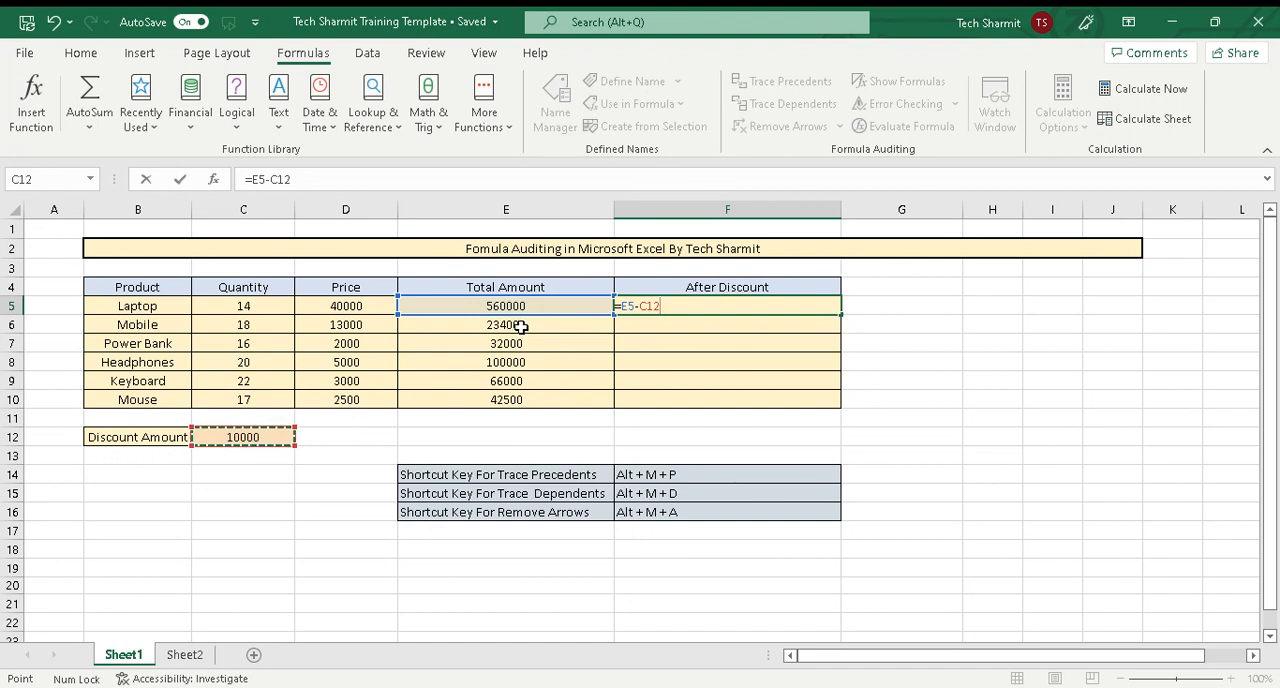
{"action": "left_click", "coordinate": [655, 306]}
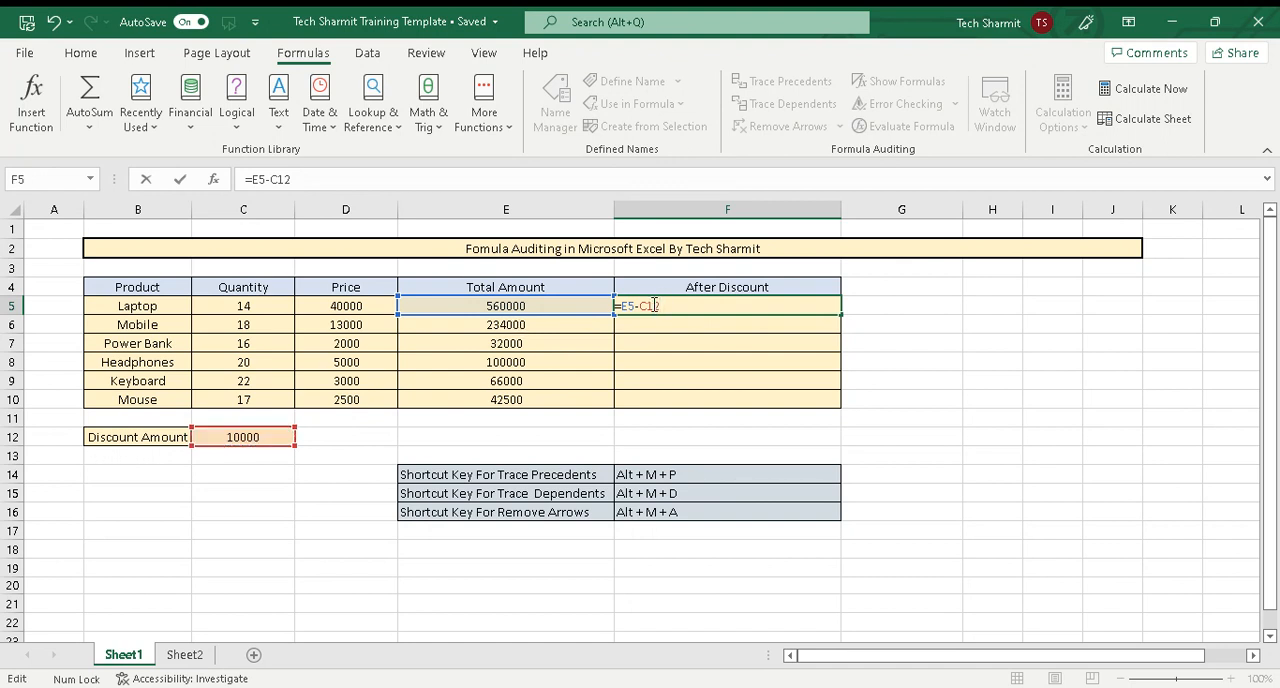
{"action": "key", "text": "F4"}
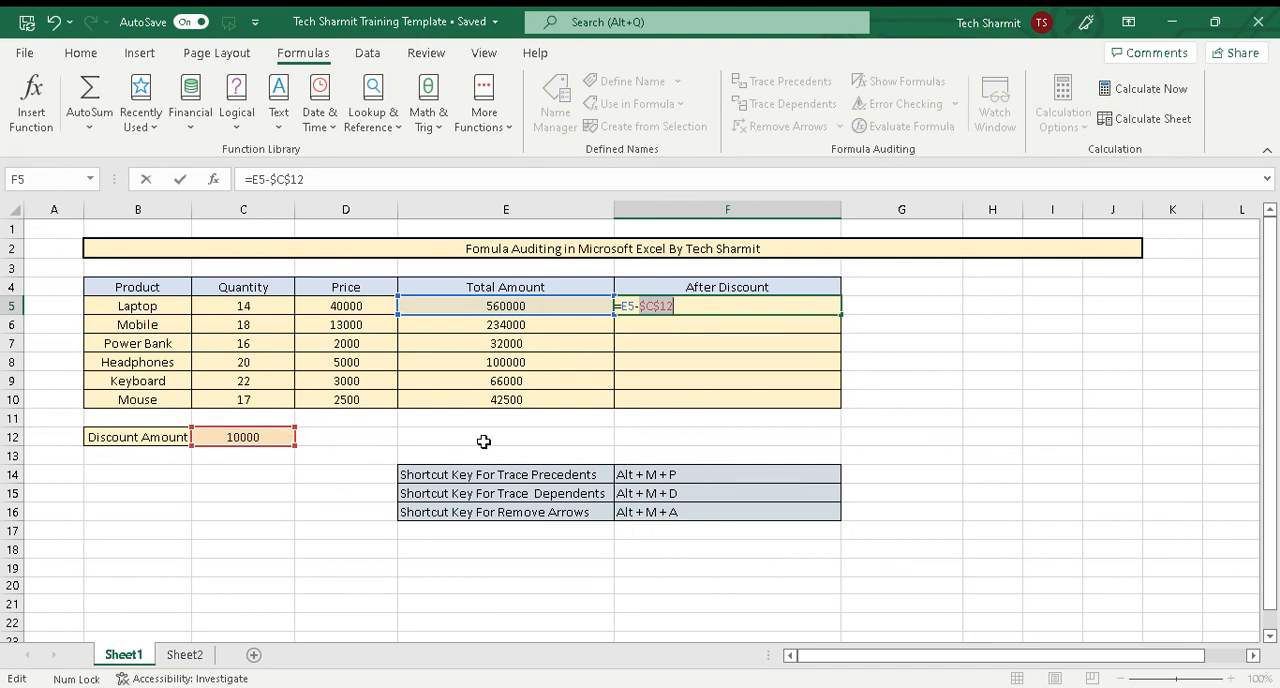
{"action": "key", "text": "Return"}
Fill the After Discount formula from F5 down through F10
{"action": "left_click", "coordinate": [815, 309]}
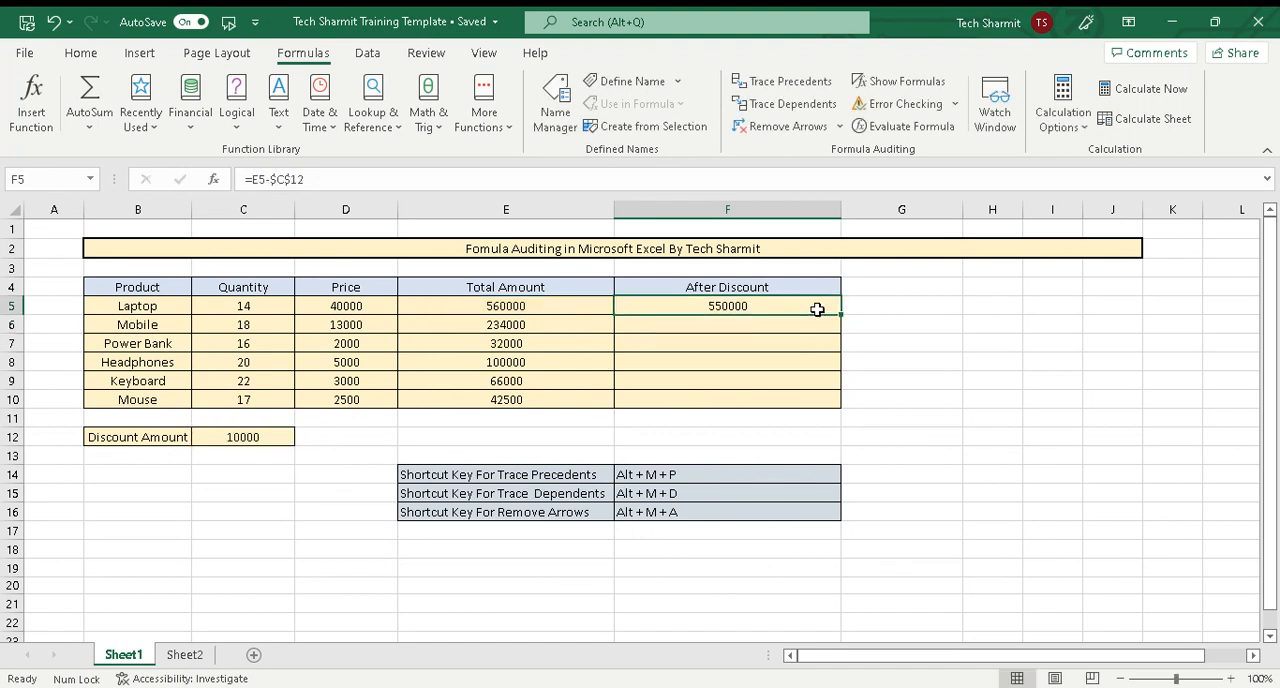
{"action": "left_click_drag", "start_coordinate": [840, 315], "coordinate": [834, 408]}
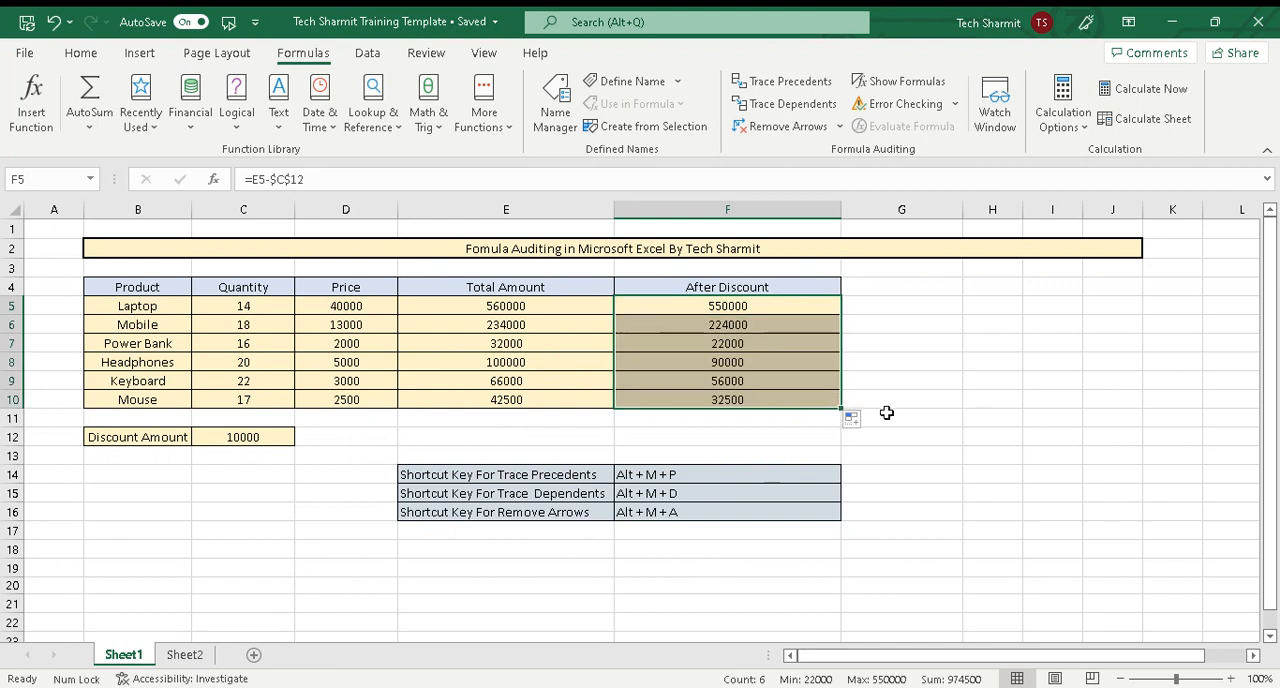
{"action": "left_click", "coordinate": [1021, 421]}
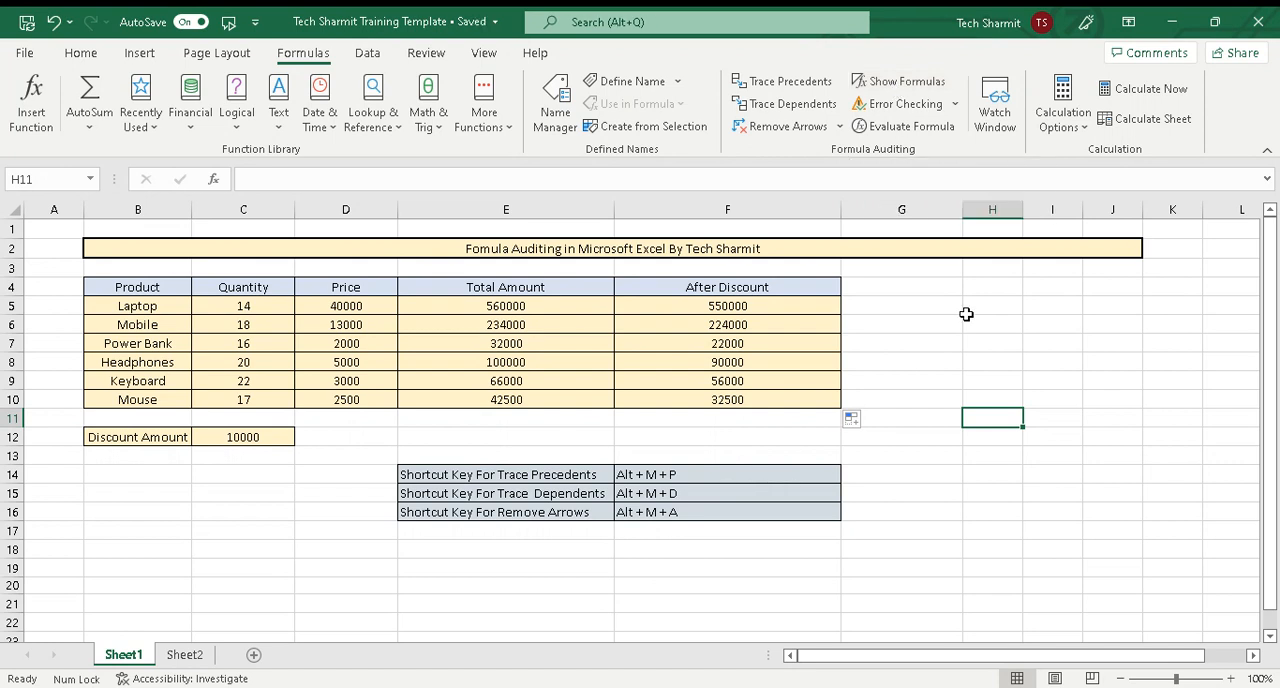
Show the sheet's formulas instead of values and review the Total Amount and After Discount columns
{"action": "key", "text": "ctrl+grave"}
{"action": "left_click_drag", "start_coordinate": [812, 661], "coordinate": [950, 677]}
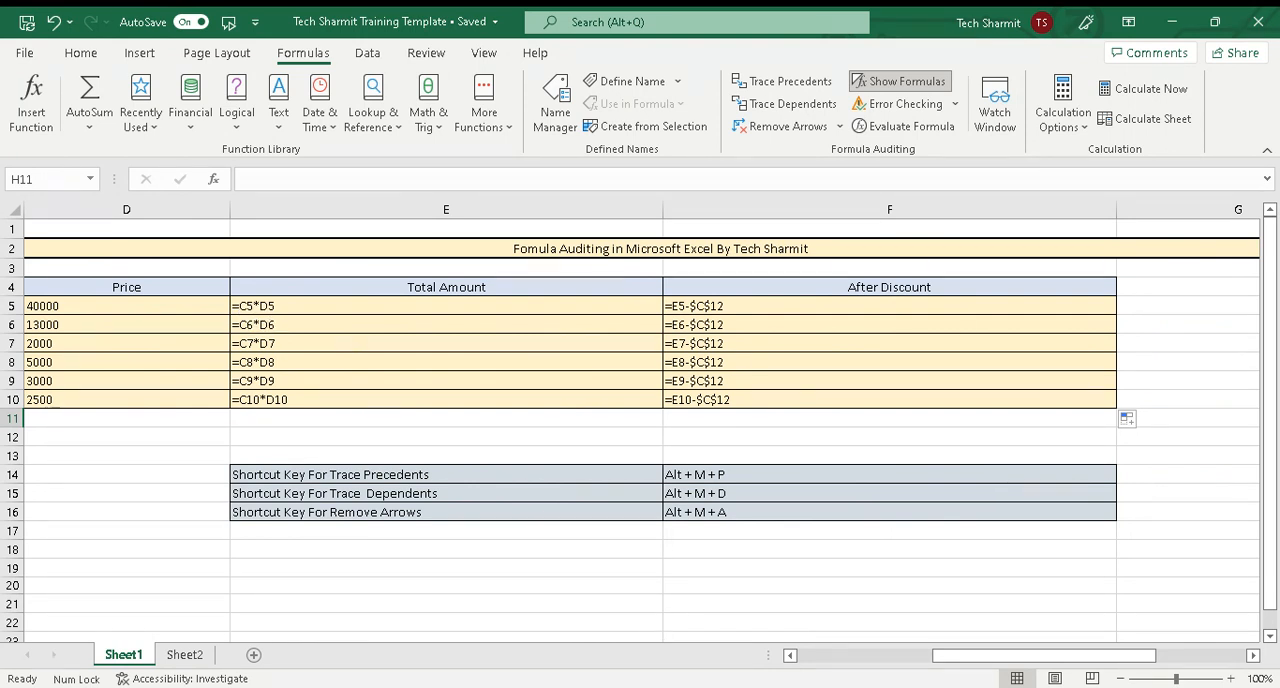
{"action": "left_click_drag", "start_coordinate": [955, 658], "coordinate": [912, 661]}
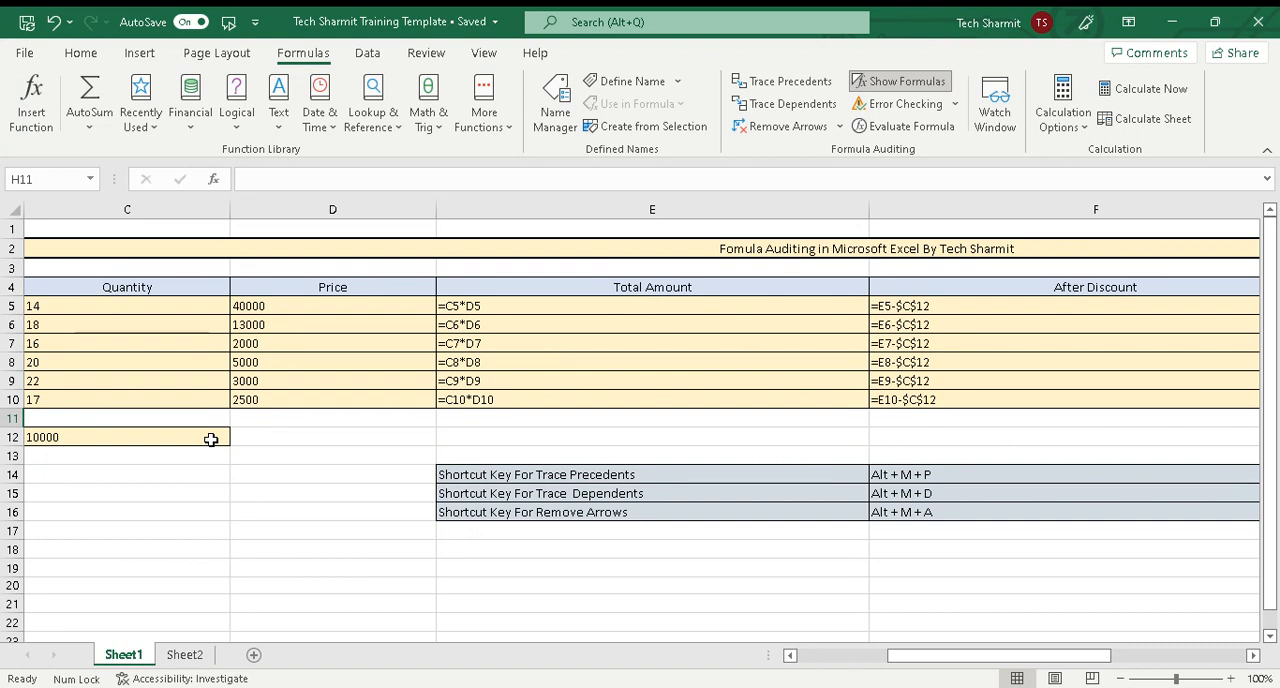
Switch the sheet back to showing calculated values and return to the first columns of the table
{"action": "key", "text": "ctrl+grave"}
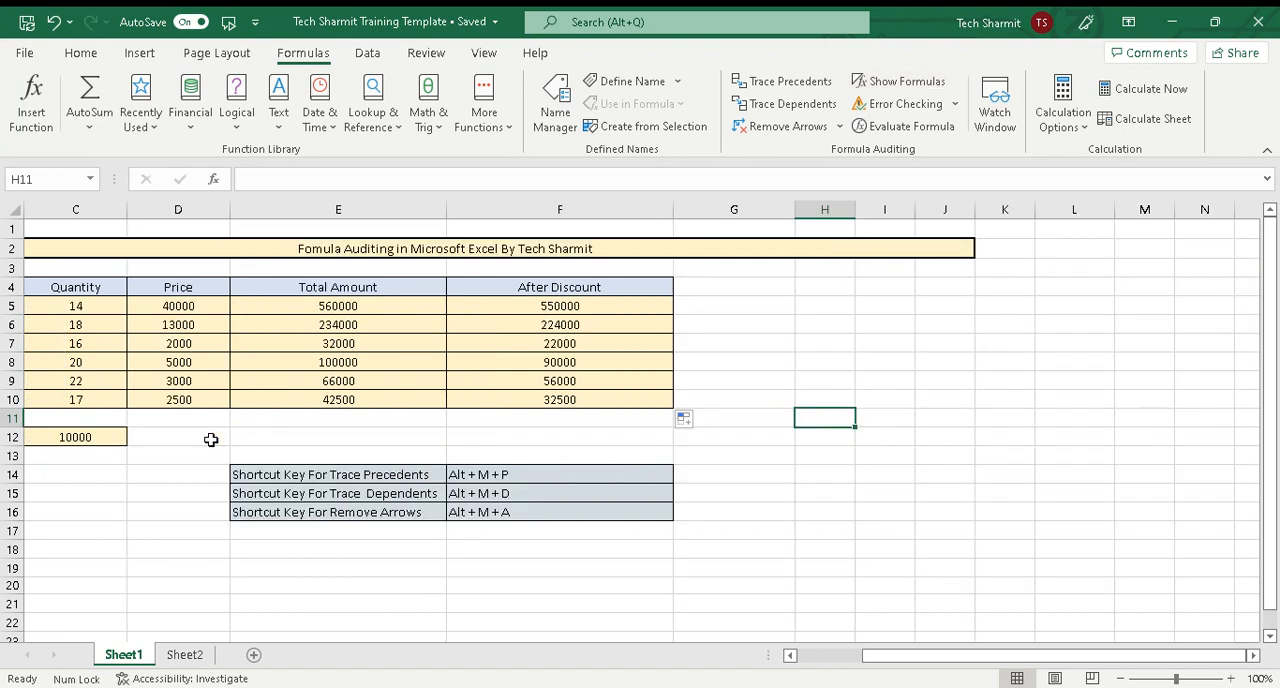
{"action": "left_click_drag", "start_coordinate": [893, 660], "coordinate": [821, 663]}
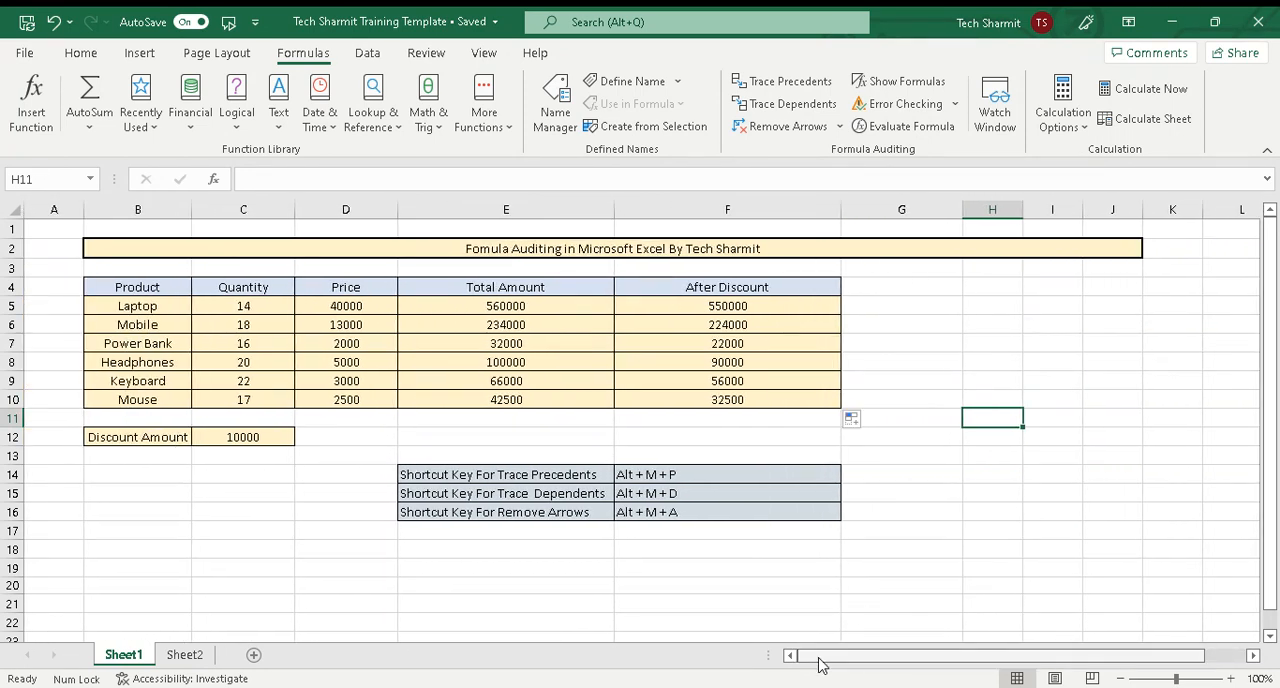
{"action": "left_click", "coordinate": [759, 433]}
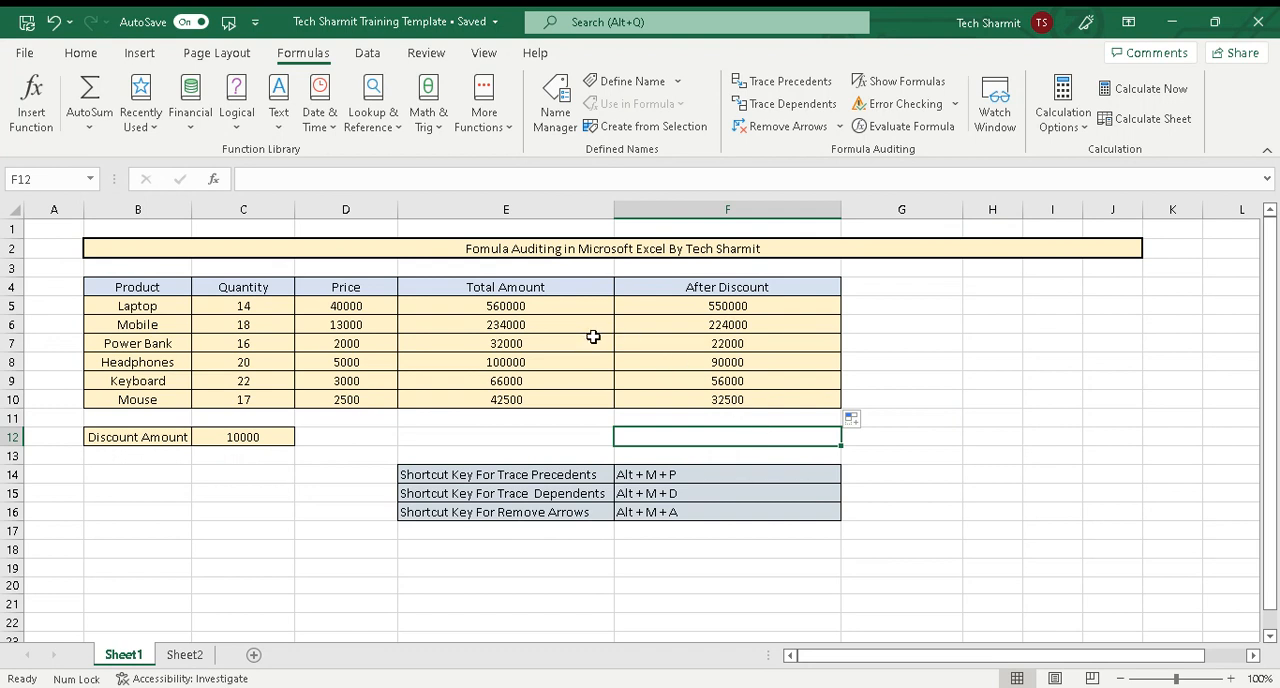
Trace the precedents of the laptop's Total Amount formula in E5
{"action": "left_click", "coordinate": [519, 308]}
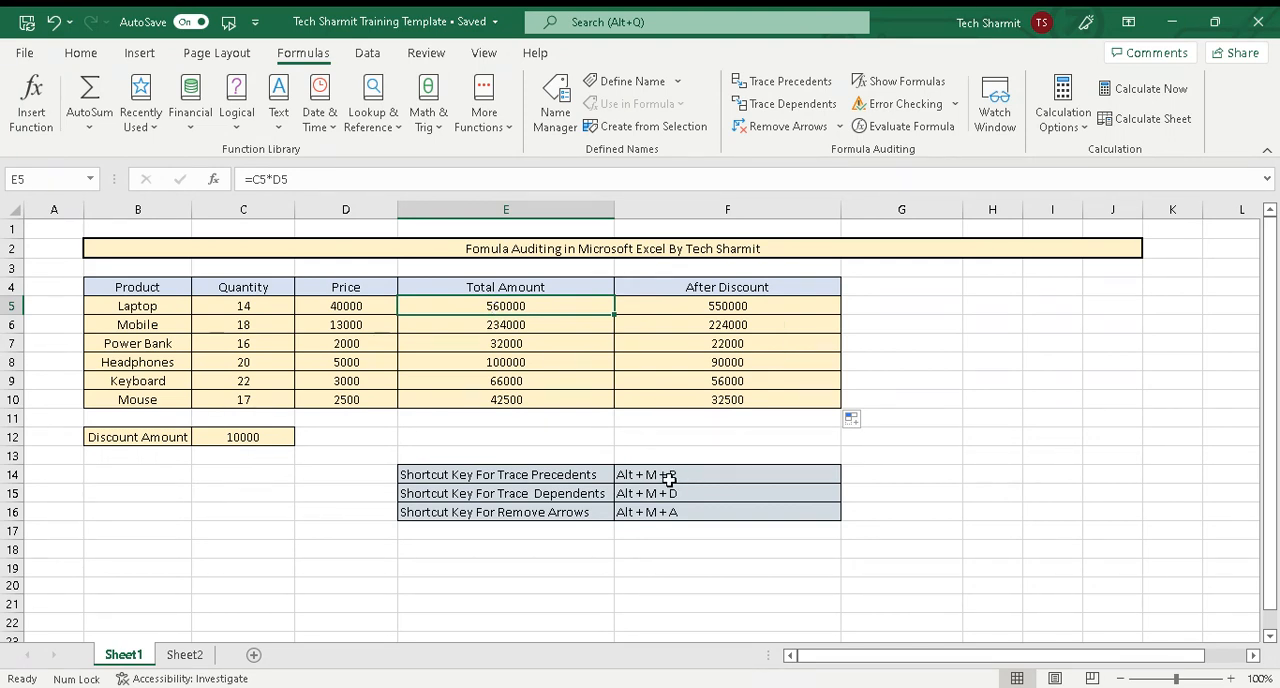
{"action": "key", "text": "alt"}
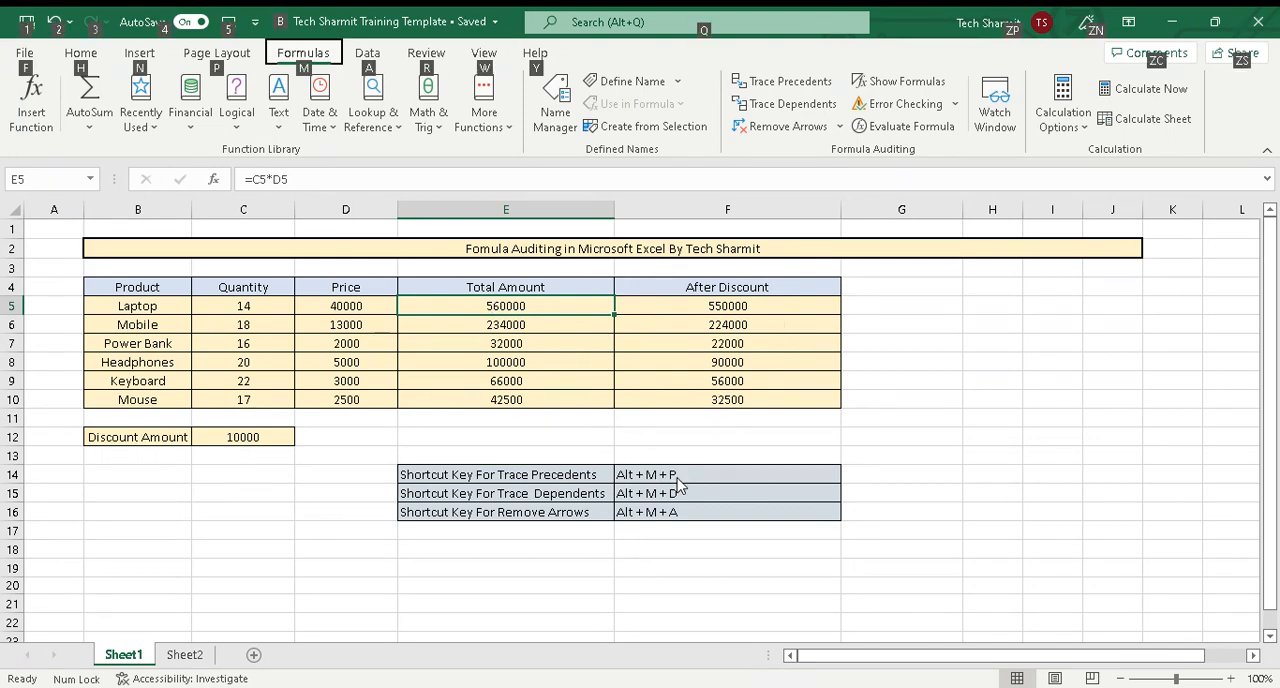
{"action": "key", "text": "m"}
{"action": "key", "text": "p"}
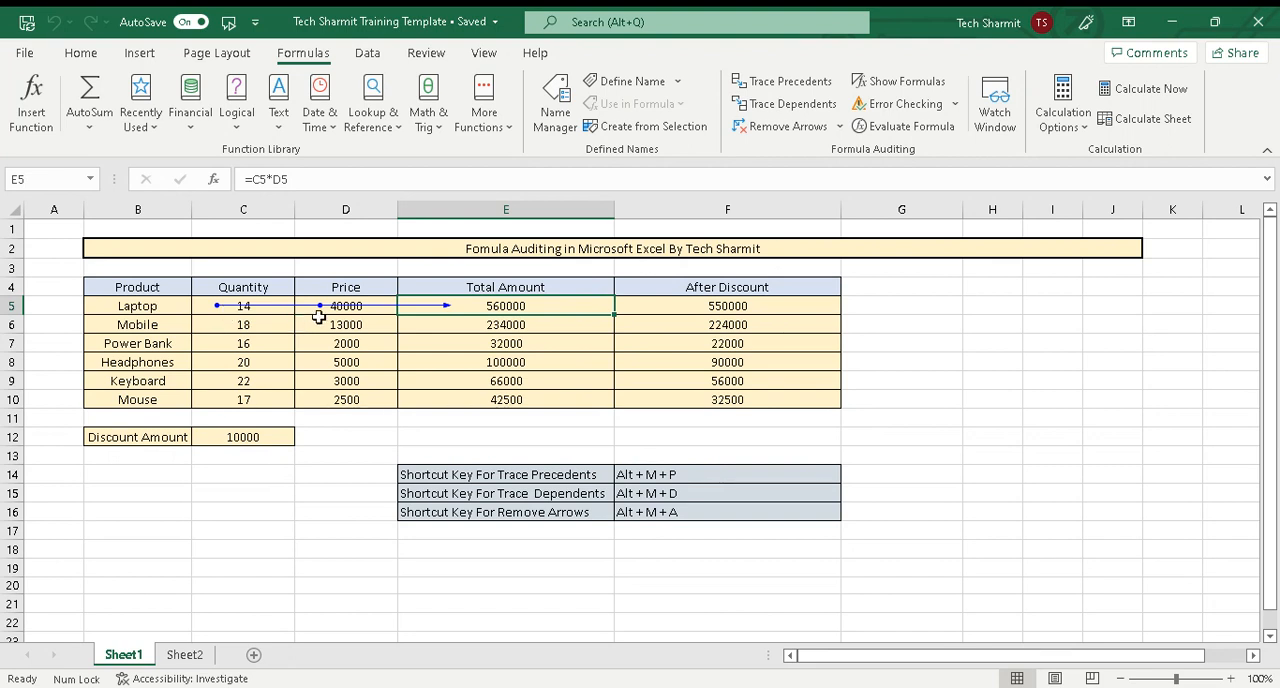
Trace the precedents of the mobile's Total Amount formula in E6
{"action": "left_click", "coordinate": [503, 328]}
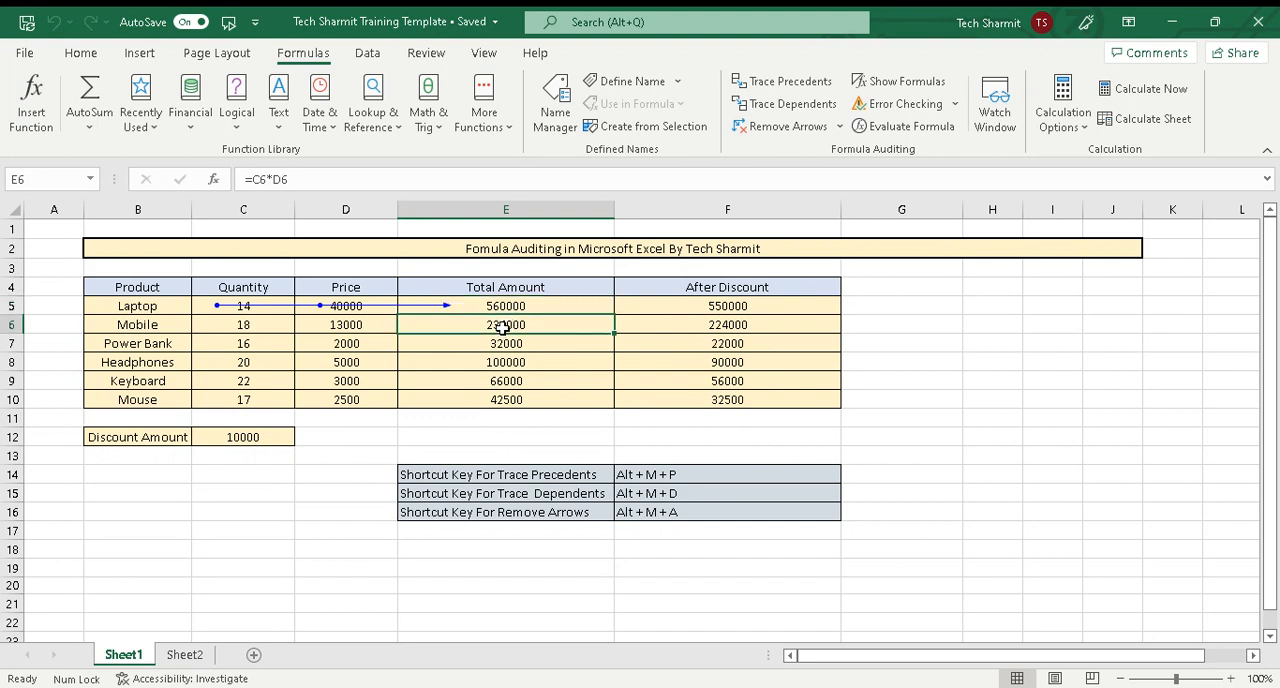
{"action": "key", "text": "alt"}
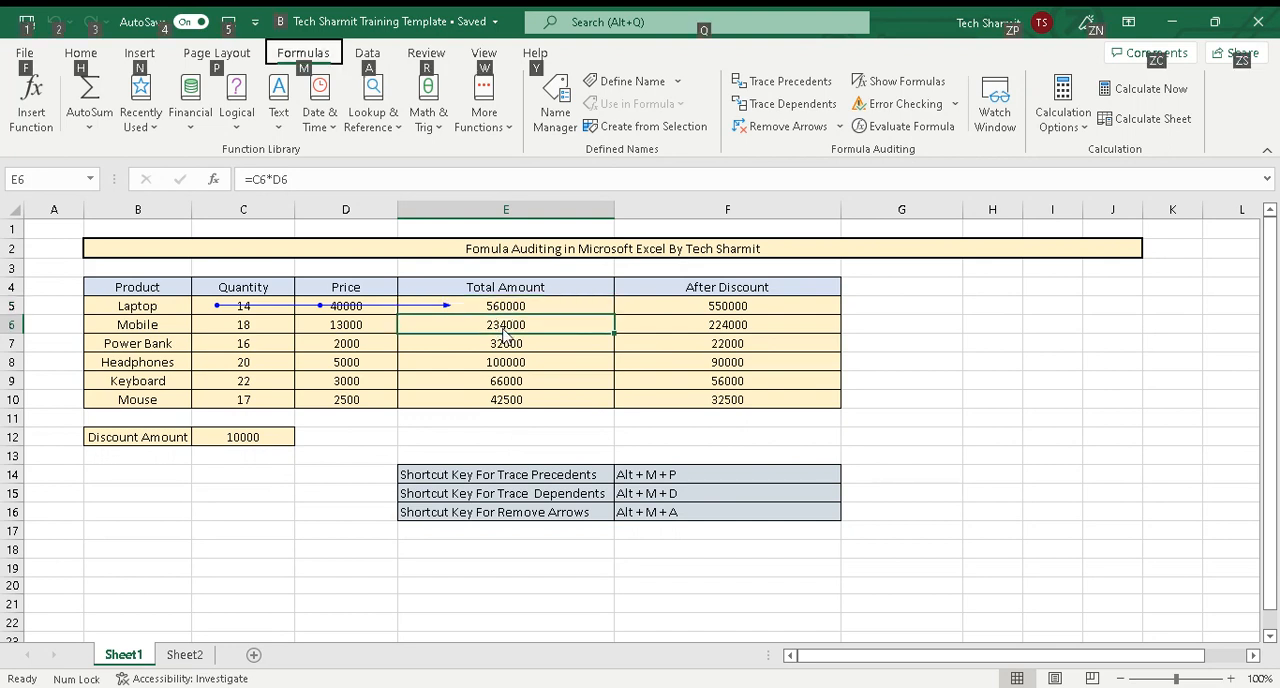
{"action": "key", "text": "m"}
{"action": "key", "text": "p"}
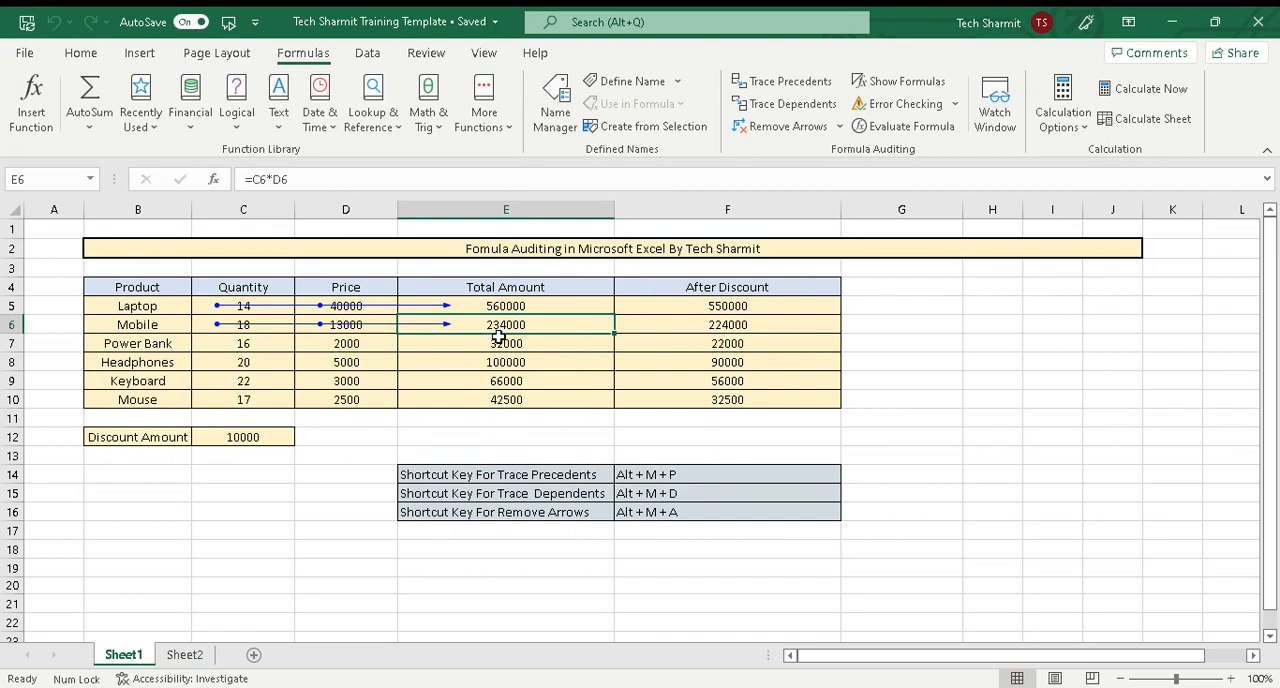
Trace the precedents of the power bank's After Discount formula in F7
{"action": "left_click", "coordinate": [733, 343]}
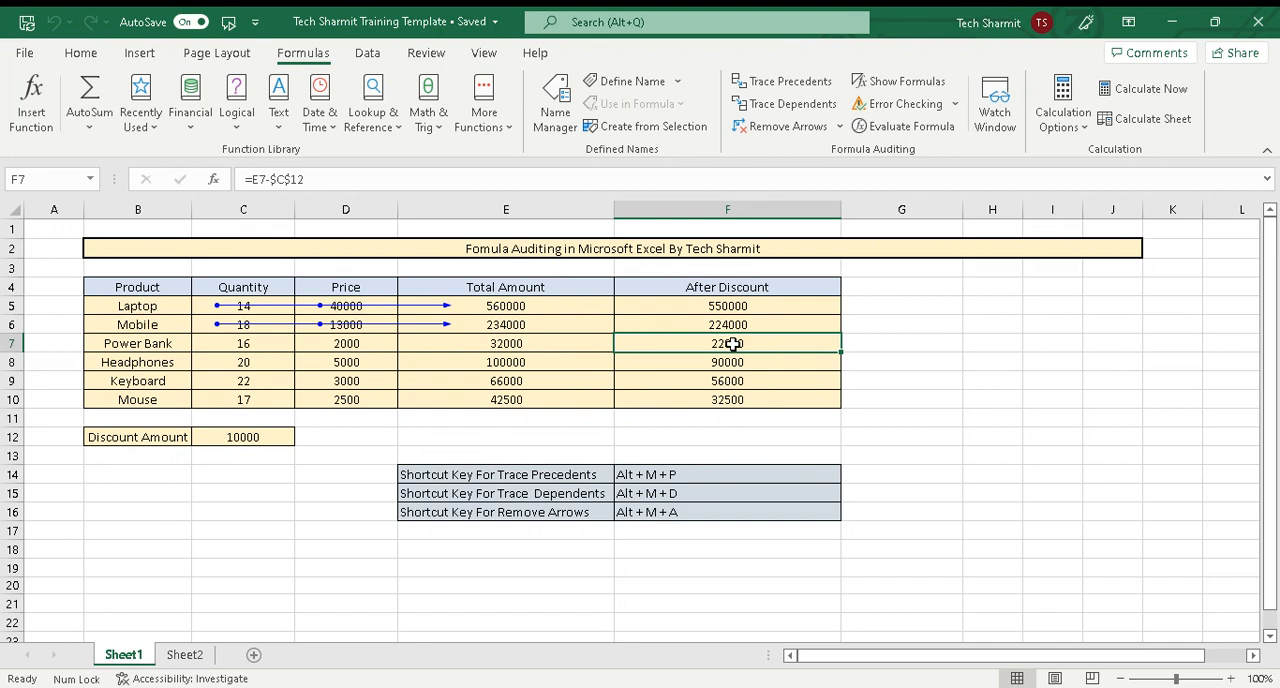
{"action": "key", "text": "alt+m+p"}
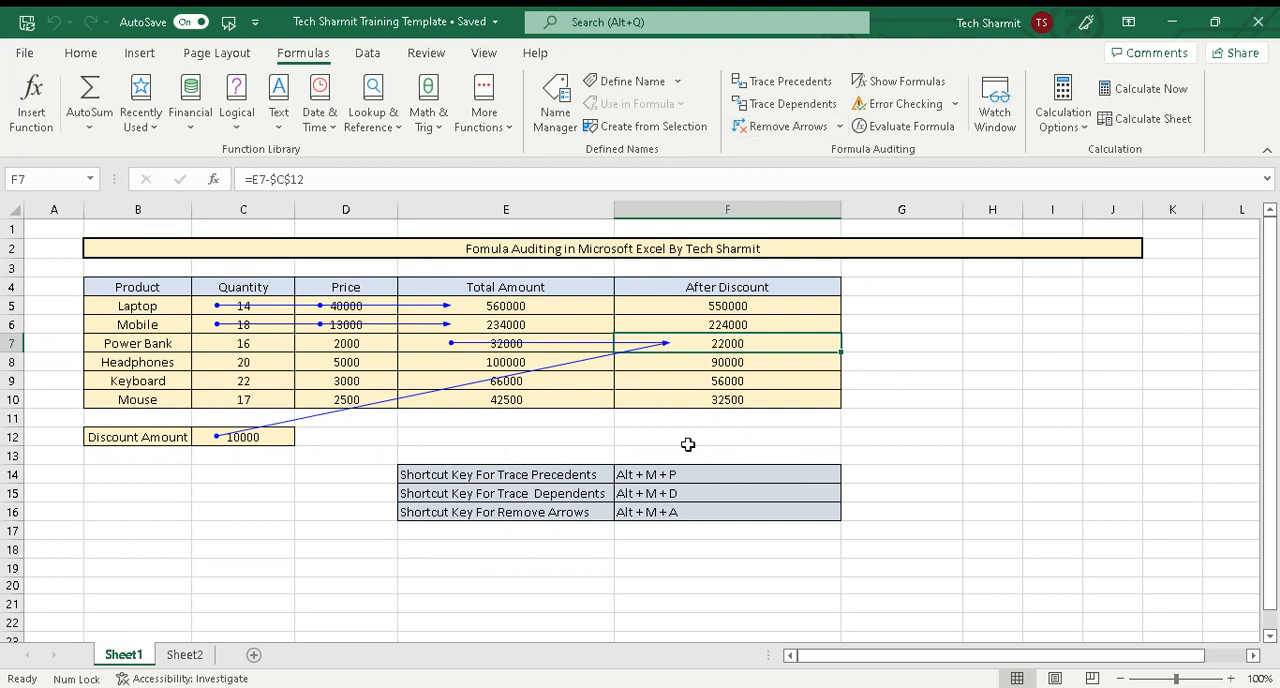
Remove all precedent arrows drawn for the laptop, mobile and power bank formulas
{"action": "key", "text": "alt"}
{"action": "key", "text": "m"}
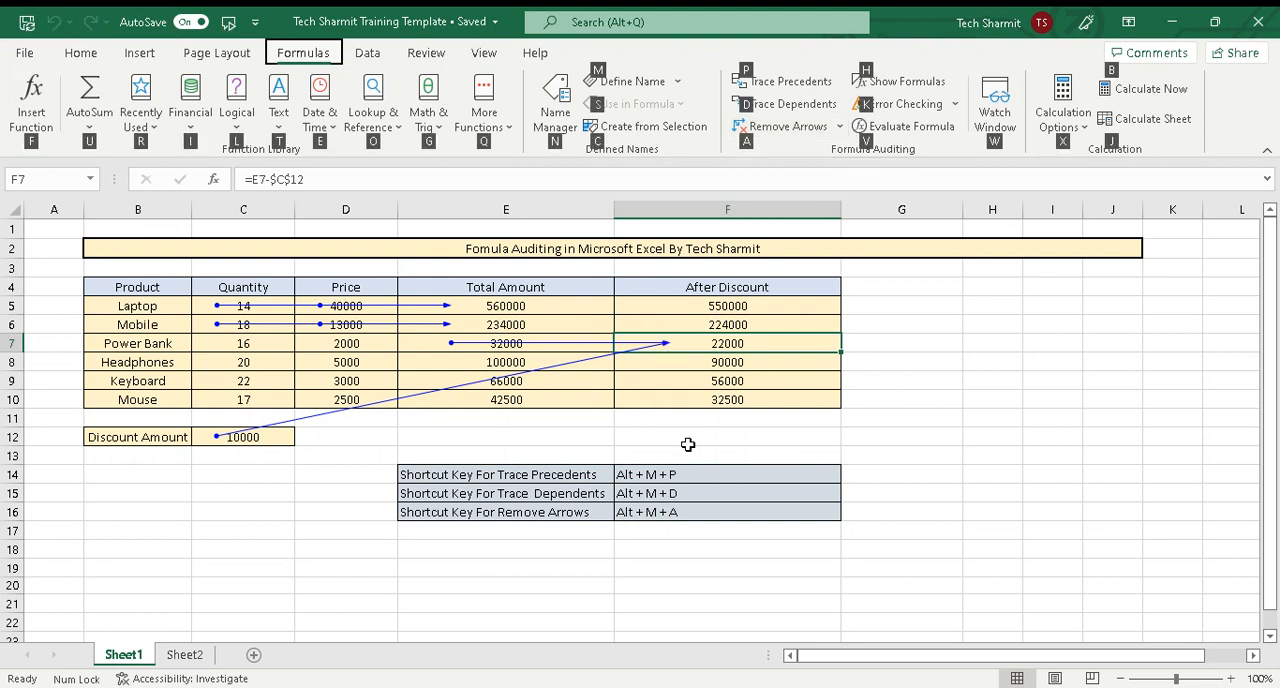
{"action": "left_click", "coordinate": [688, 444]}
{"action": "key", "text": "alt"}
{"action": "key", "text": "m"}
{"action": "key", "text": "a"}
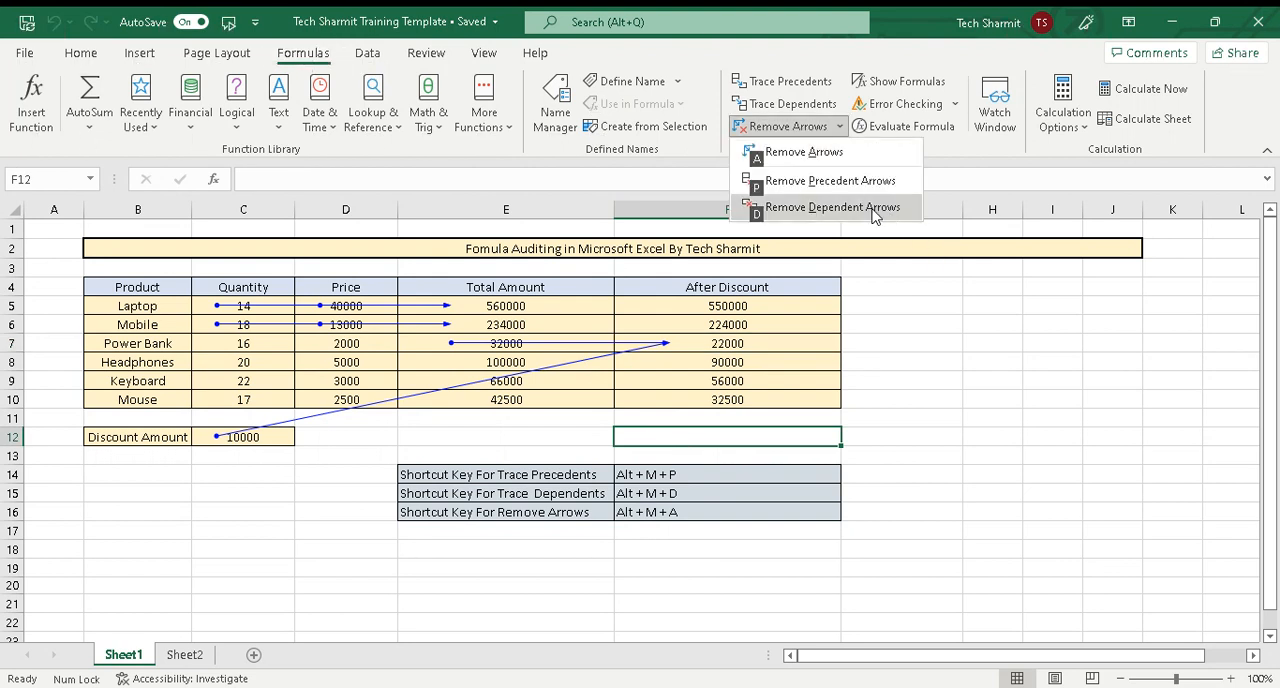
{"action": "left_click", "coordinate": [840, 165]}
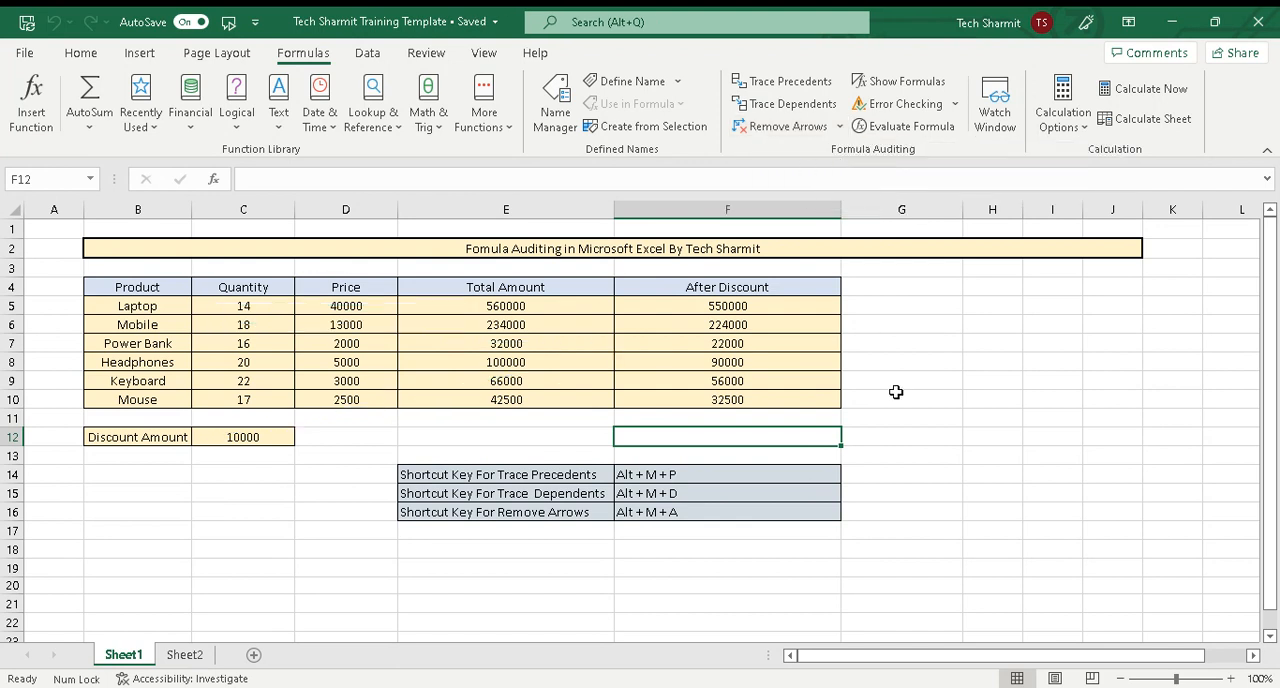
Correct the Remove Arrows shortcut text in F16 to Alt + M + A + A
{"action": "double_click", "coordinate": [736, 513]}
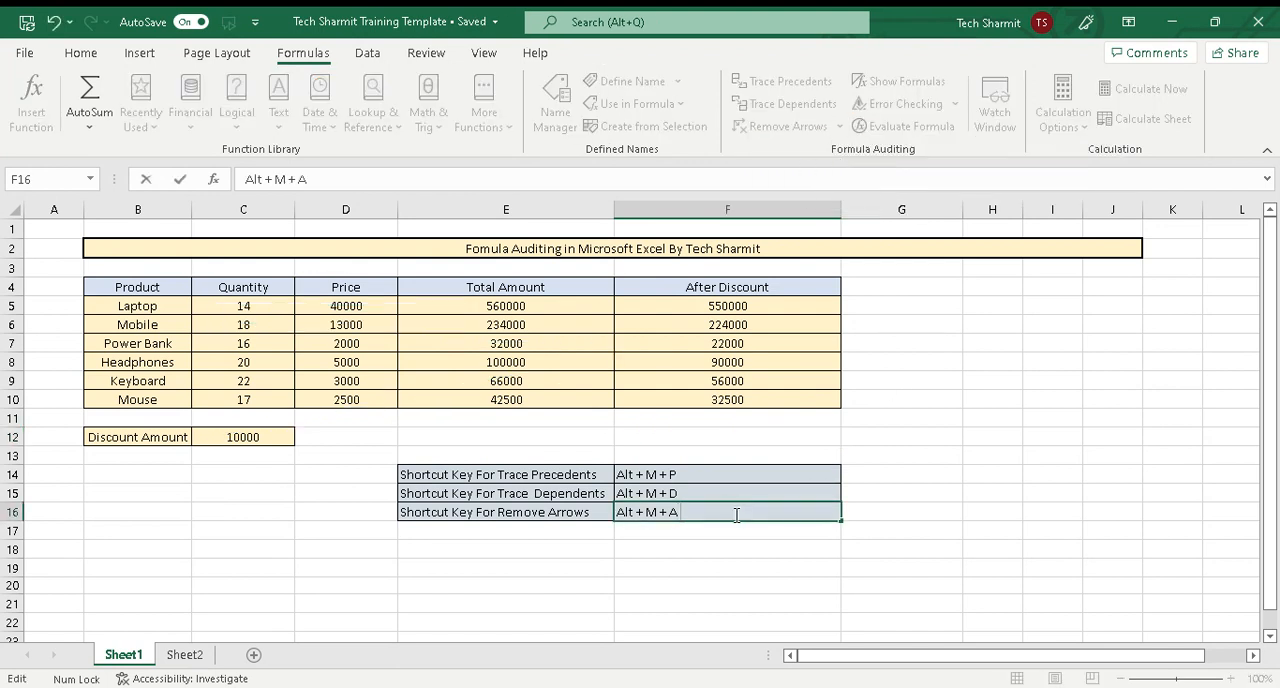
{"action": "type", "text": "+ A"}
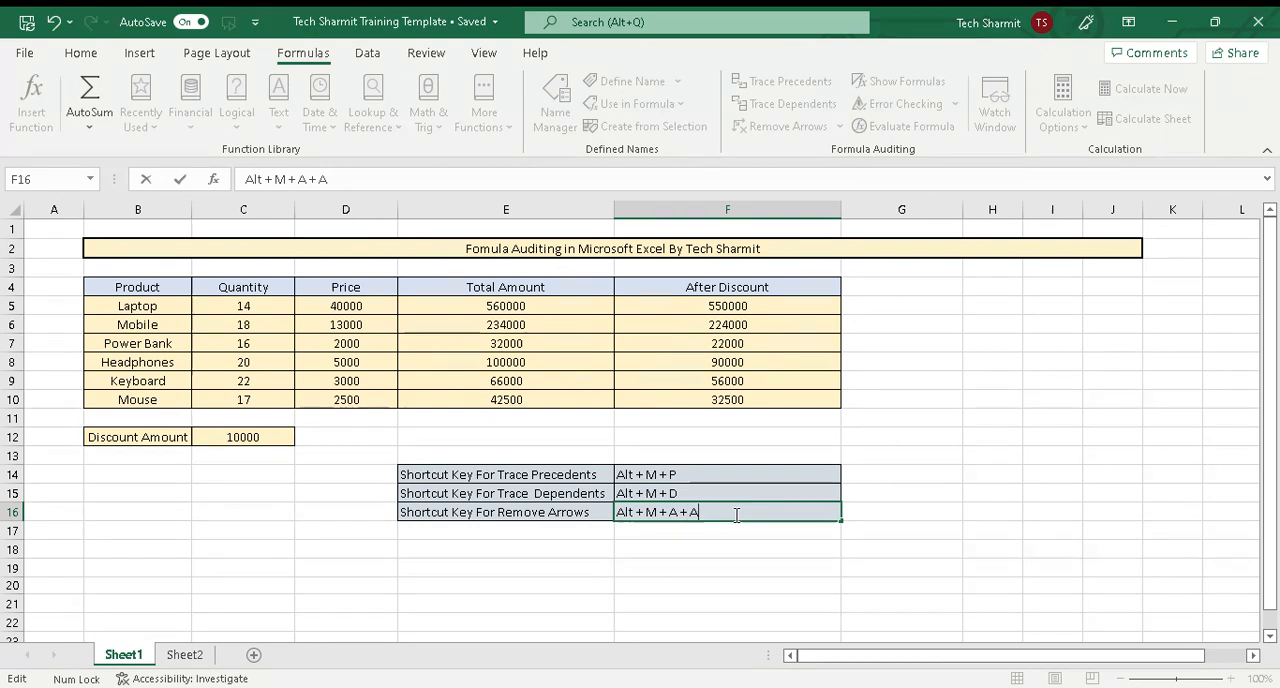
{"action": "key", "text": "Return"}
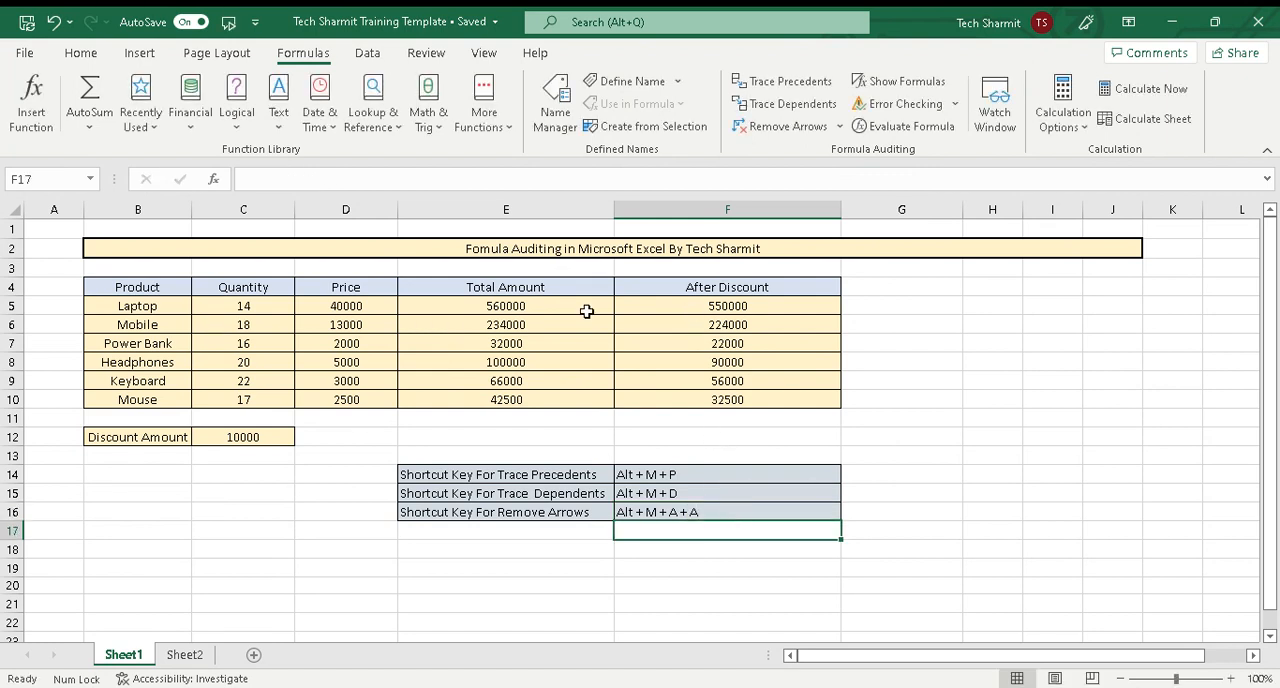
{"action": "left_click", "coordinate": [506, 303]}
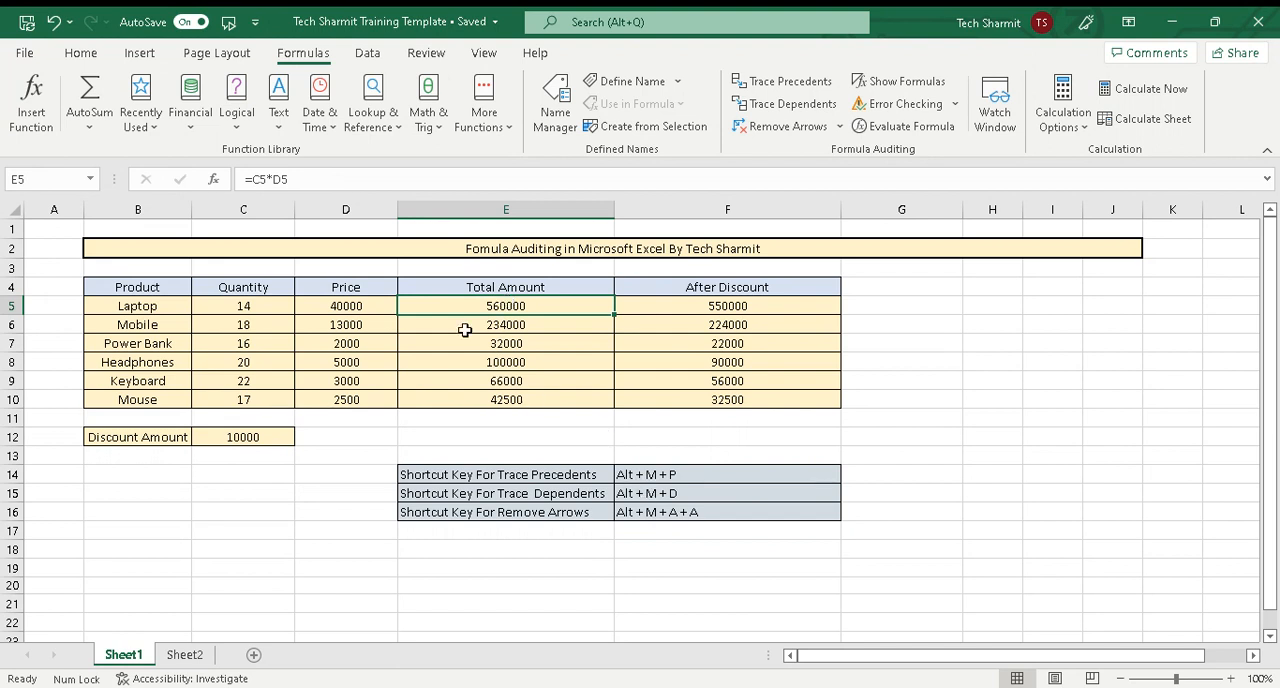
{"action": "left_click", "coordinate": [727, 310]}
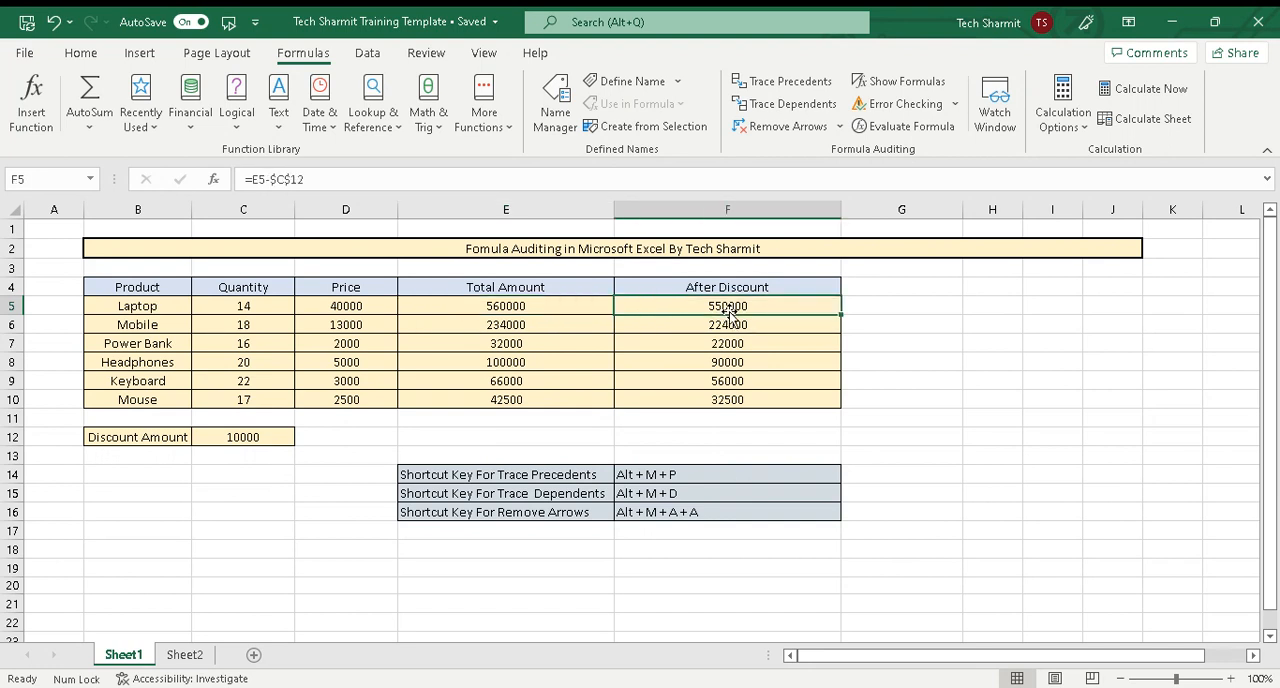
{"action": "key", "text": "alt"}
{"action": "key", "text": "h"}
{"action": "key", "text": "m"}
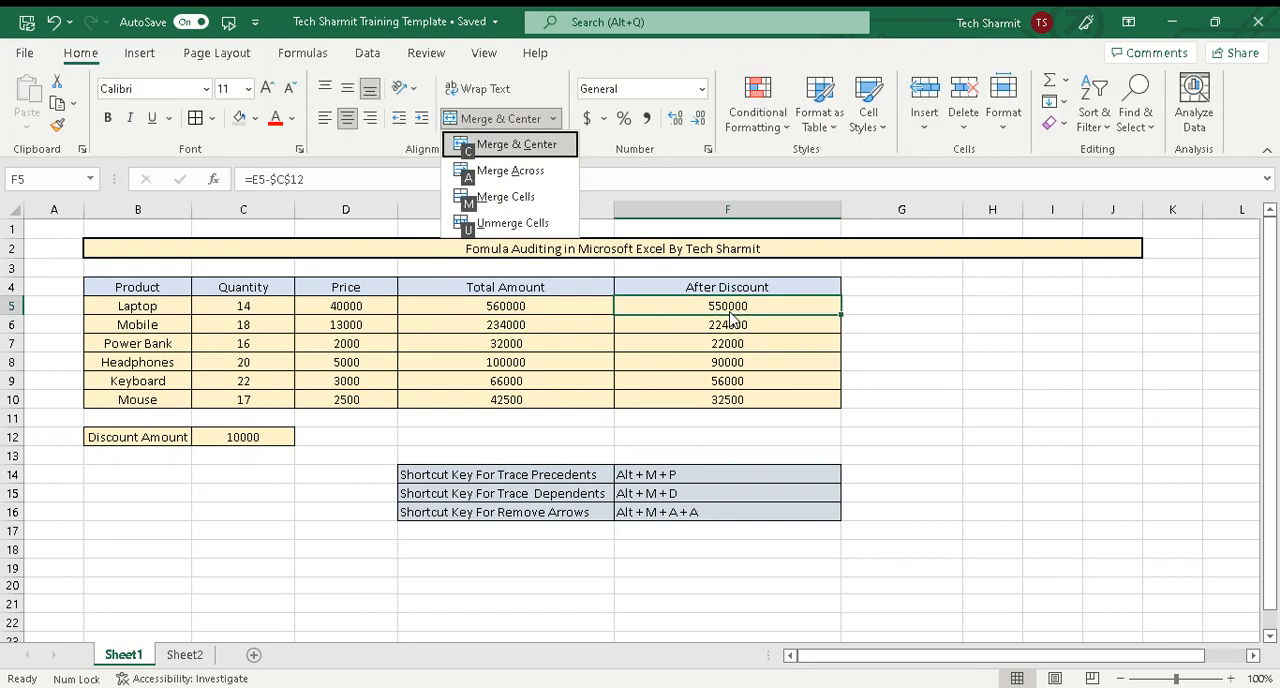
{"action": "key", "text": "Escape"}
Trace the precedents of the laptop's After Discount formula in F5
{"action": "left_click", "coordinate": [744, 342]}
{"action": "left_click", "coordinate": [736, 308]}
{"action": "key", "text": "alt"}
{"action": "key", "text": "m"}
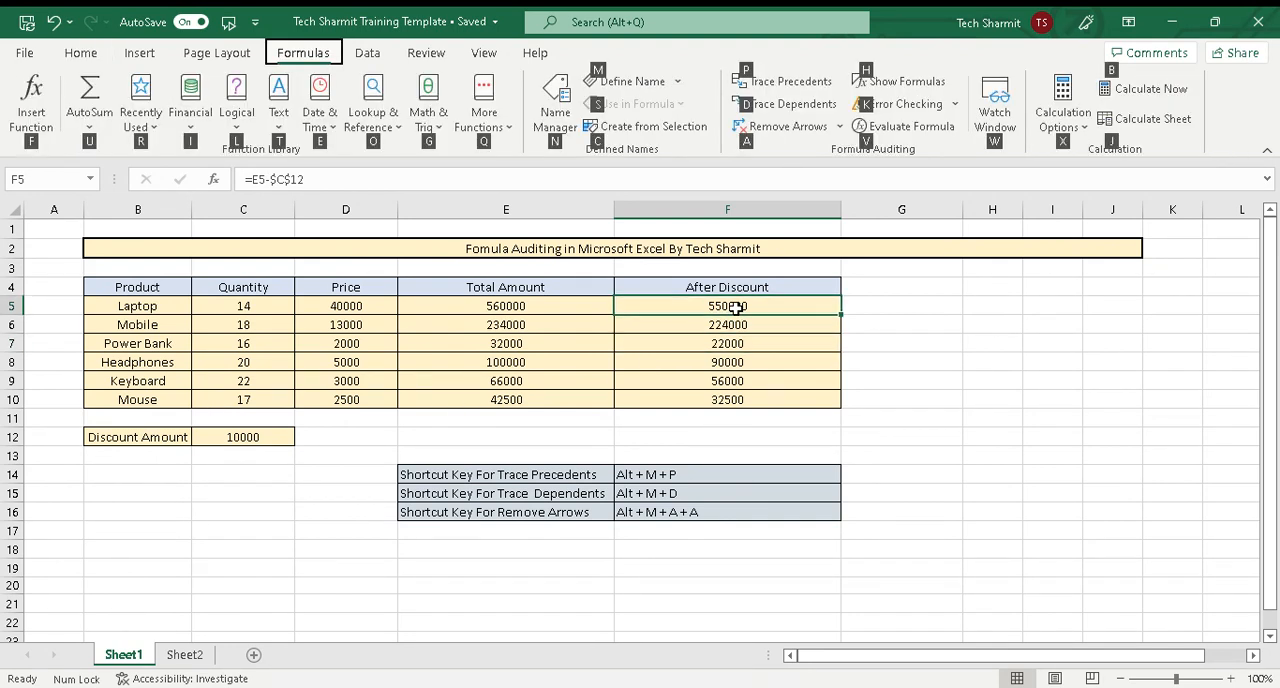
{"action": "key", "text": "p"}
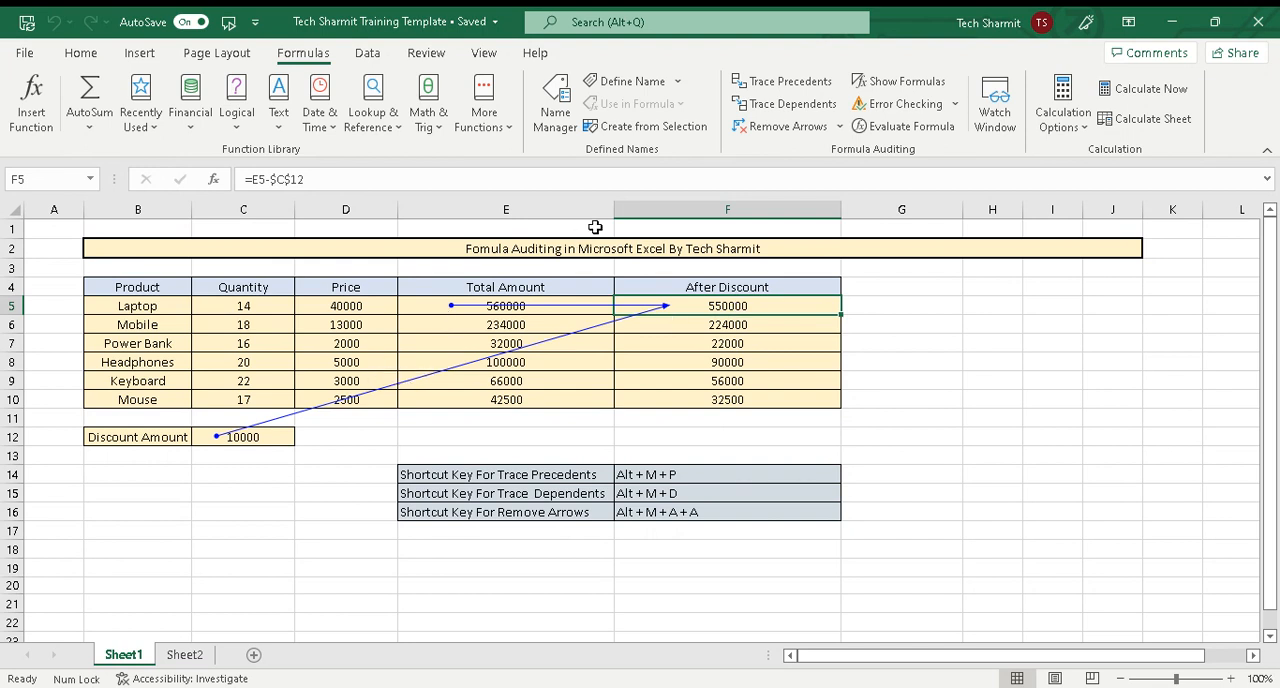
Remove all precedent arrows drawn for the laptop's After Discount formula
{"action": "key", "text": "alt"}
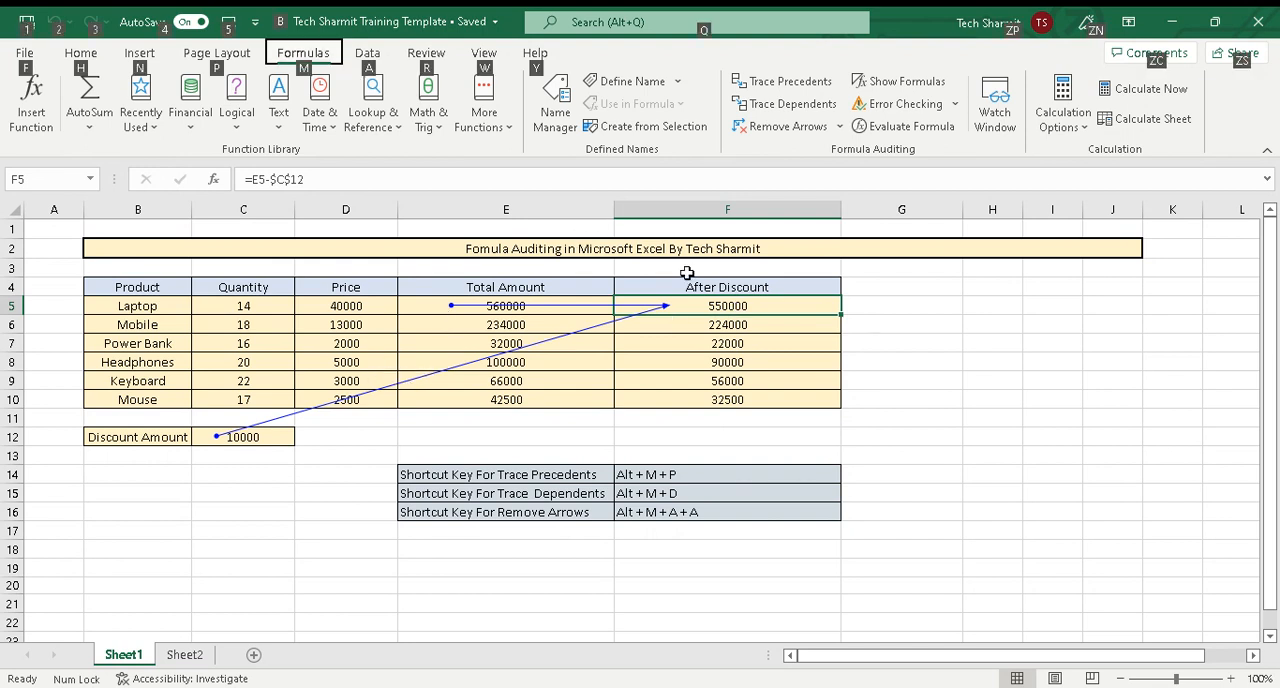
{"action": "key", "text": "m"}
{"action": "key", "text": "a"}
{"action": "key", "text": "a"}
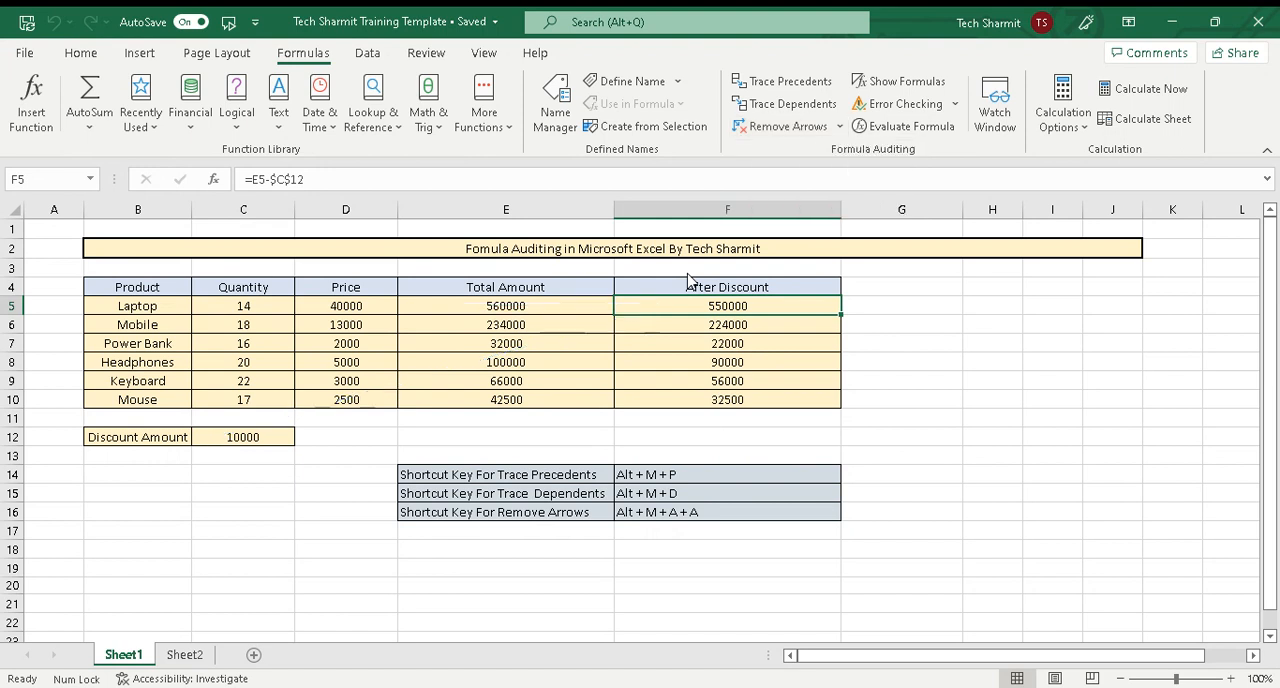
Trace the dependents of the headphones' quantity in C8 and follow the arrow to the dependent cell
{"action": "left_click", "coordinate": [587, 496]}
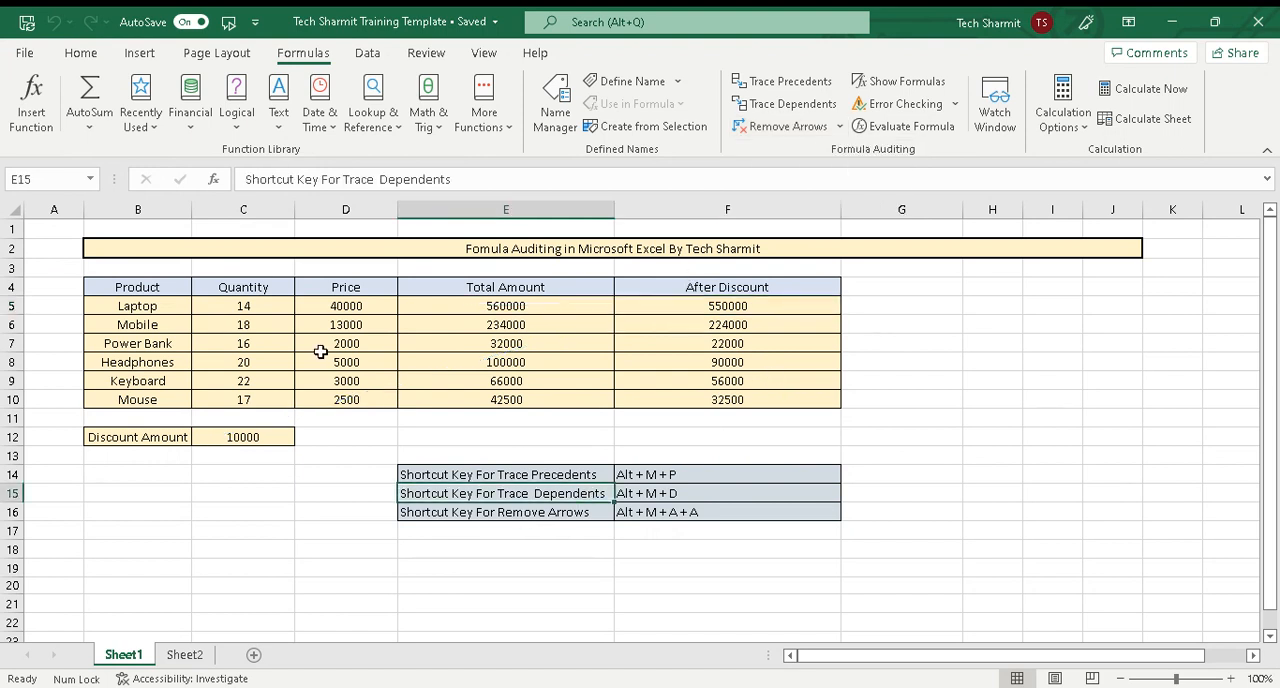
{"action": "left_click", "coordinate": [241, 360]}
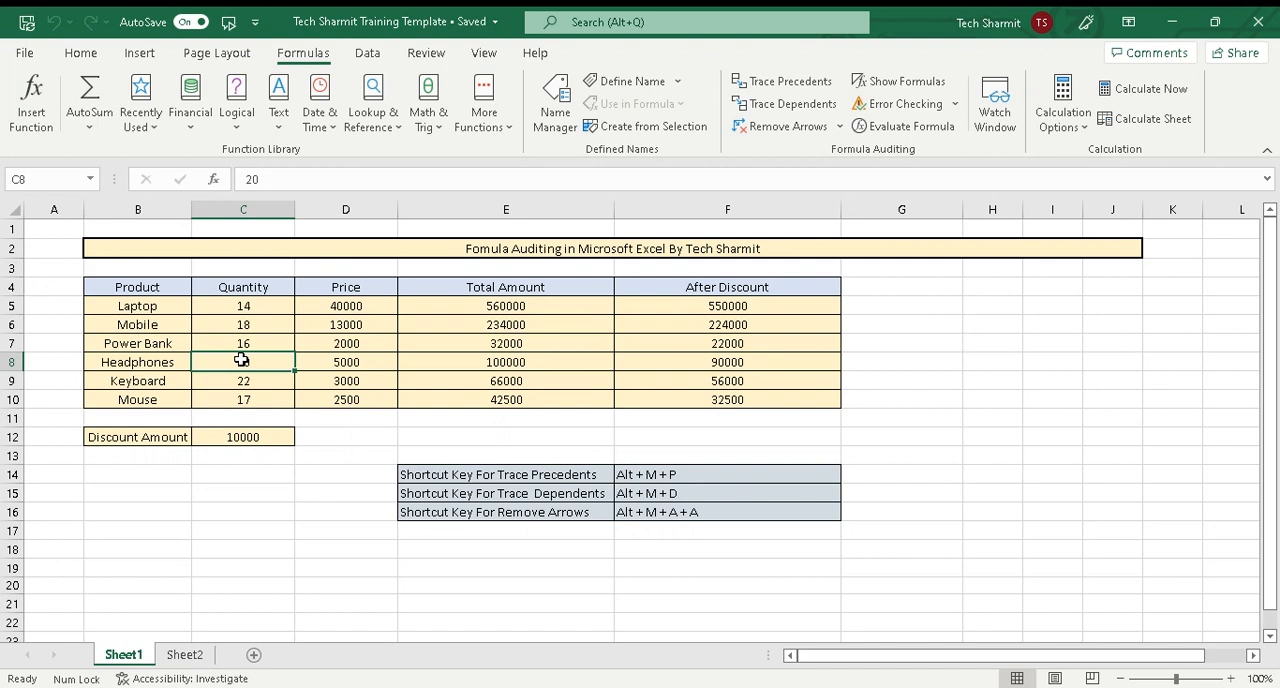
{"action": "key", "text": "alt+m"}
{"action": "key", "text": "d"}
{"action": "double_click", "coordinate": [245, 363]}
{"action": "double_click", "coordinate": [247, 364]}
{"action": "double_click", "coordinate": [251, 368]}
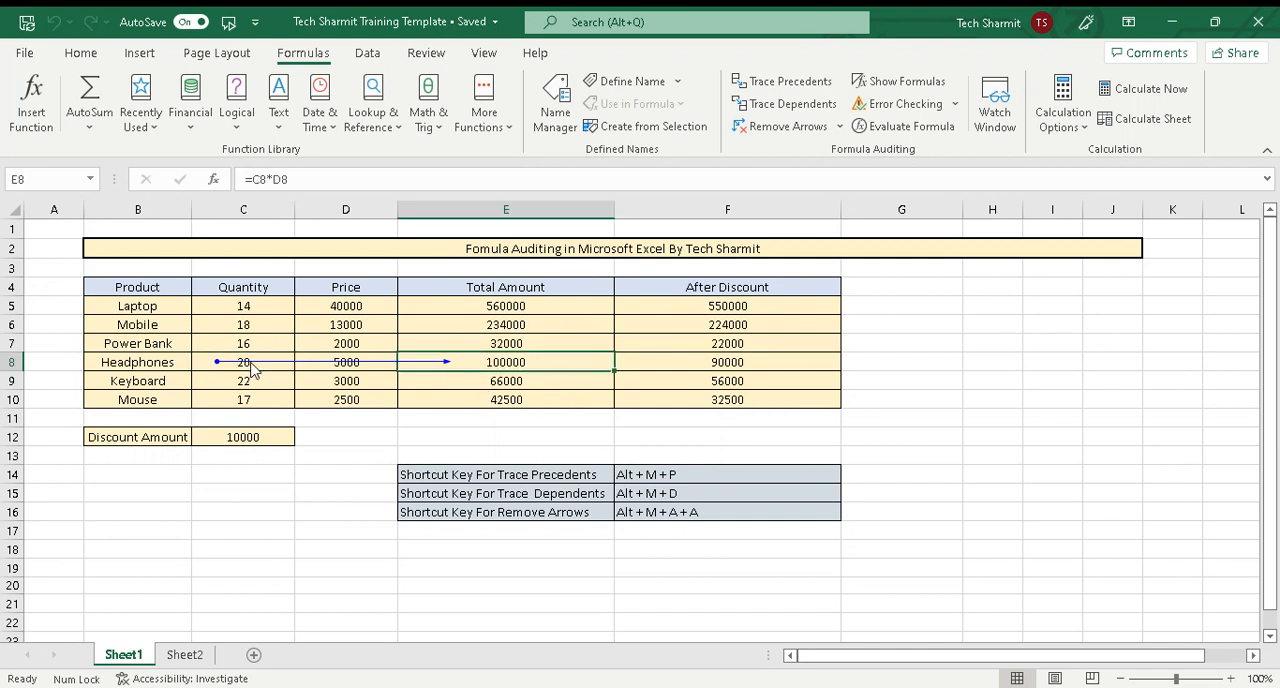
Remove the dependent arrow drawn from the headphones' quantity
{"action": "key", "text": "alt"}
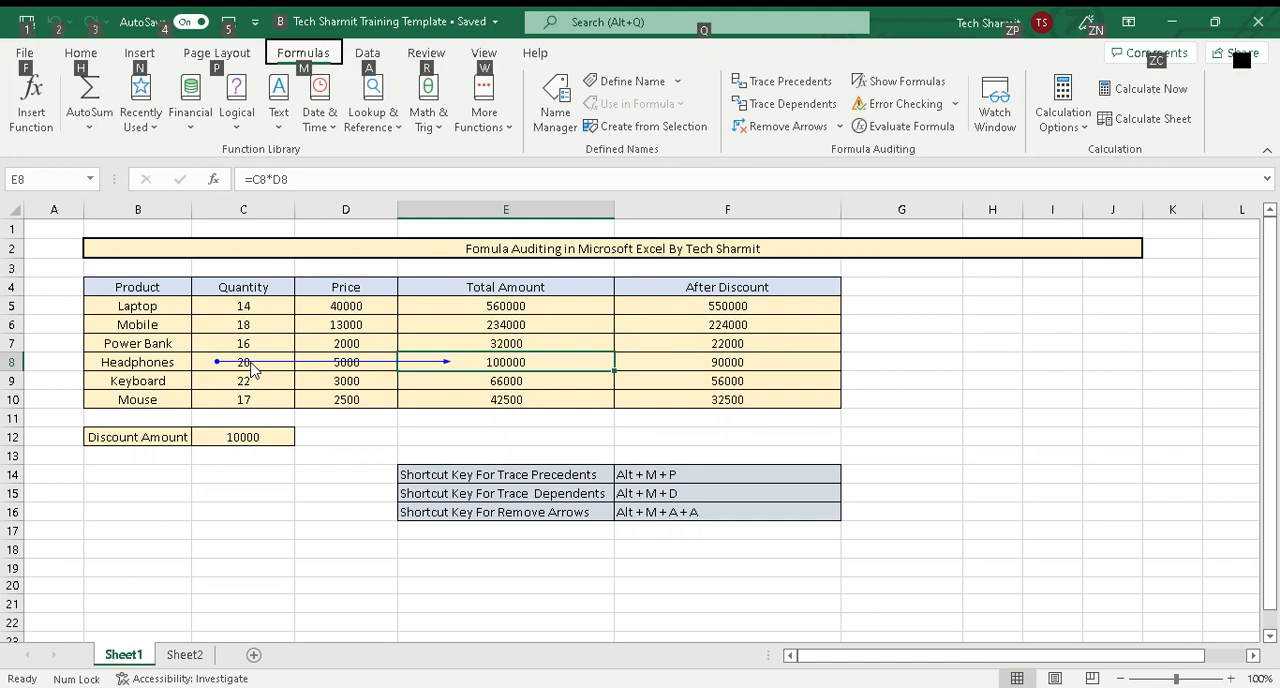
{"action": "key", "text": "m"}
{"action": "key", "text": "a"}
{"action": "key", "text": "a"}
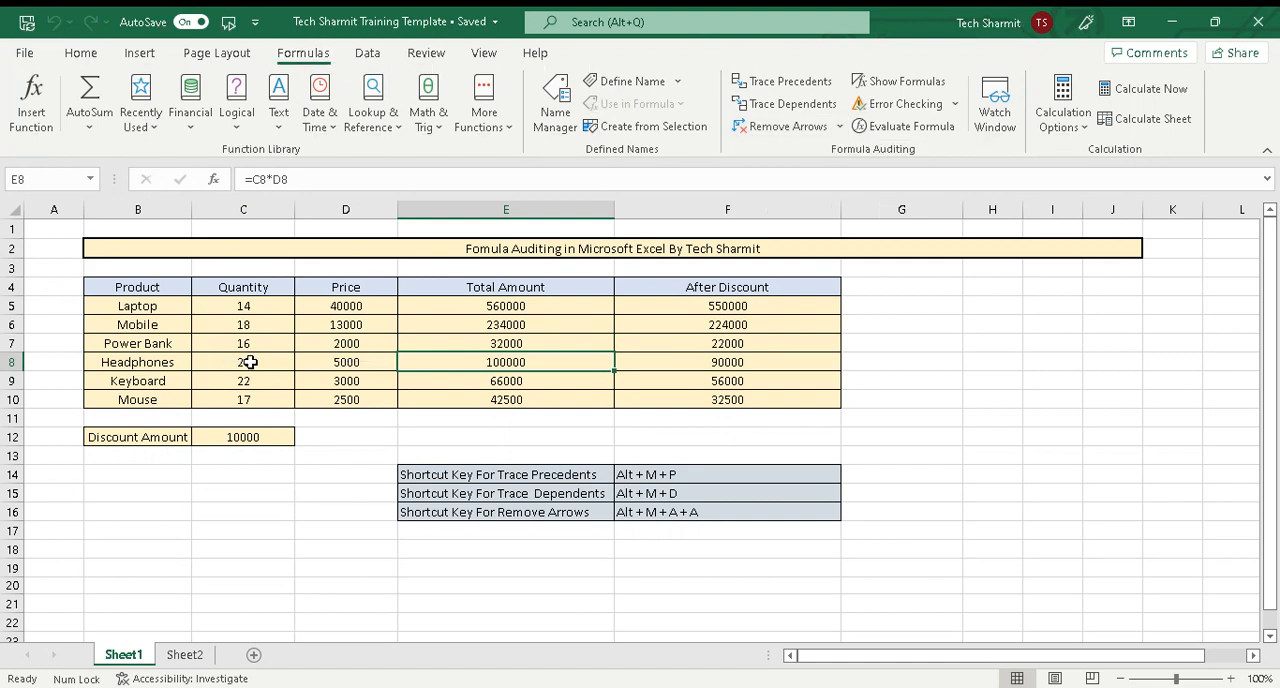
Set the headphones' quantity in C8 to 0 and check the dependent Total Amount formula in E8
{"action": "double_click", "coordinate": [250, 362]}
{"action": "key", "text": "BackSpace"}
{"action": "key", "text": "BackSpace"}
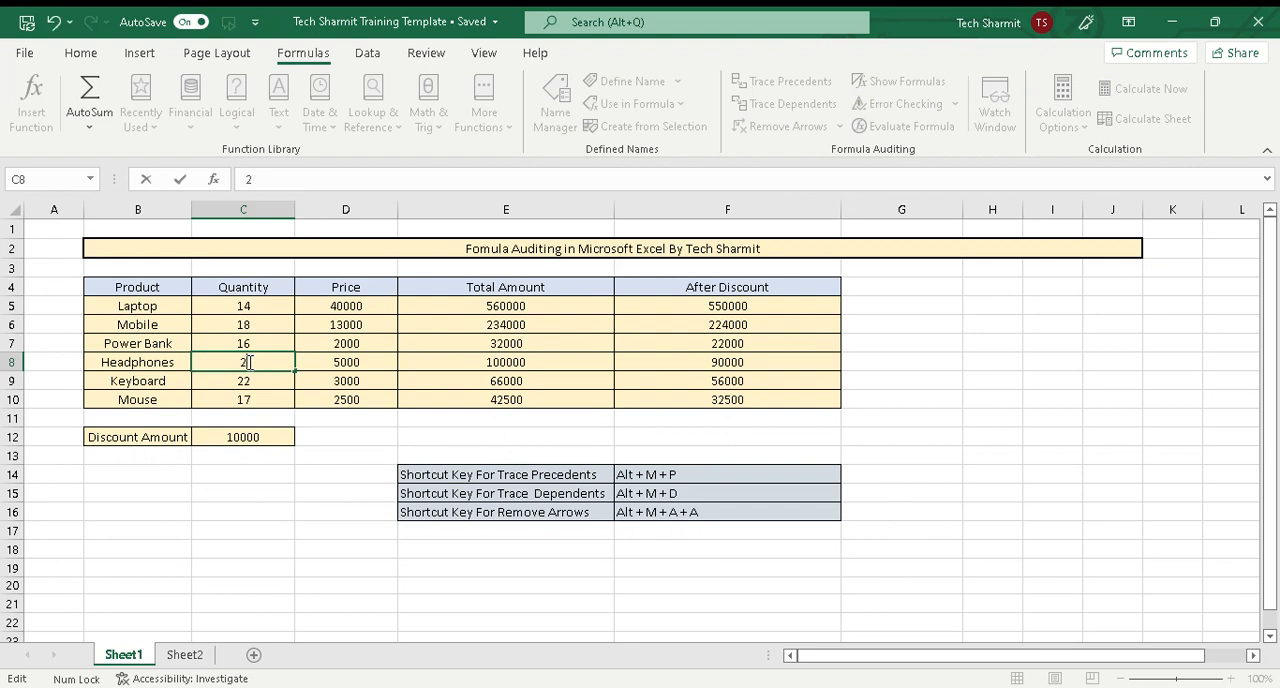
{"action": "type", "text": "0"}
{"action": "left_click", "coordinate": [448, 484]}
{"action": "left_click", "coordinate": [512, 361]}
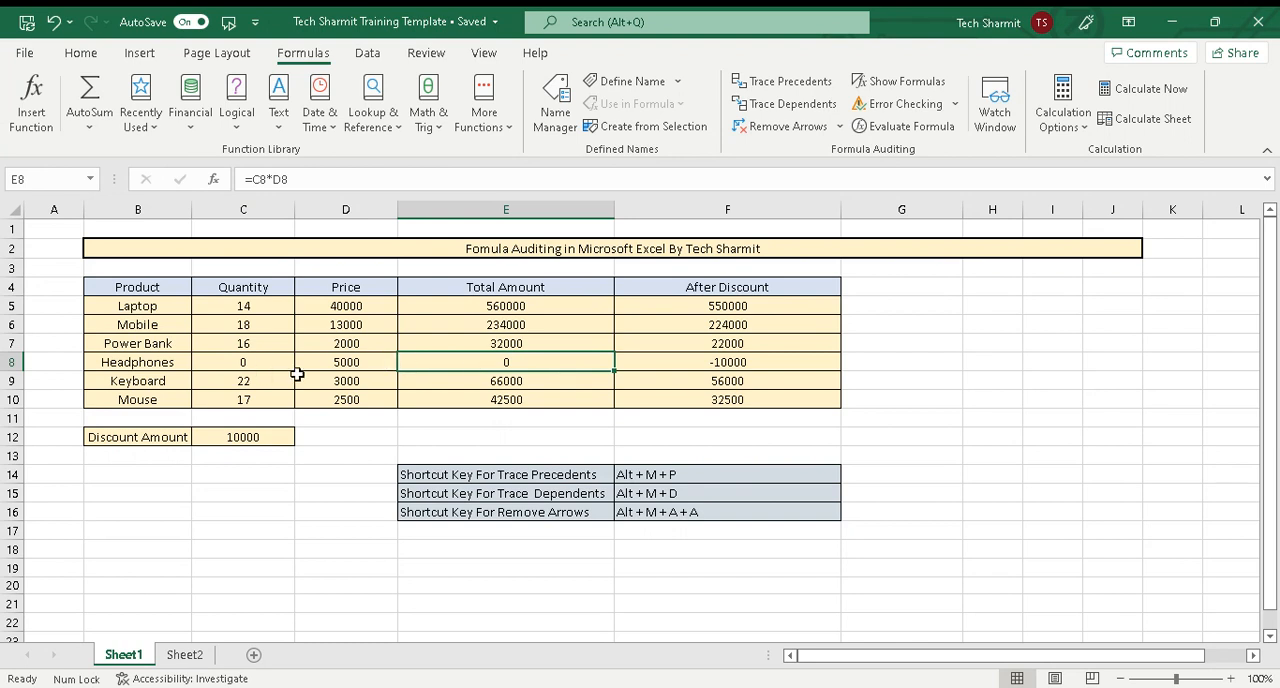
Undo the last change to the headphones' quantity in C8
{"action": "key", "text": "ctrl+z"}
{"action": "left_click", "coordinate": [587, 441]}
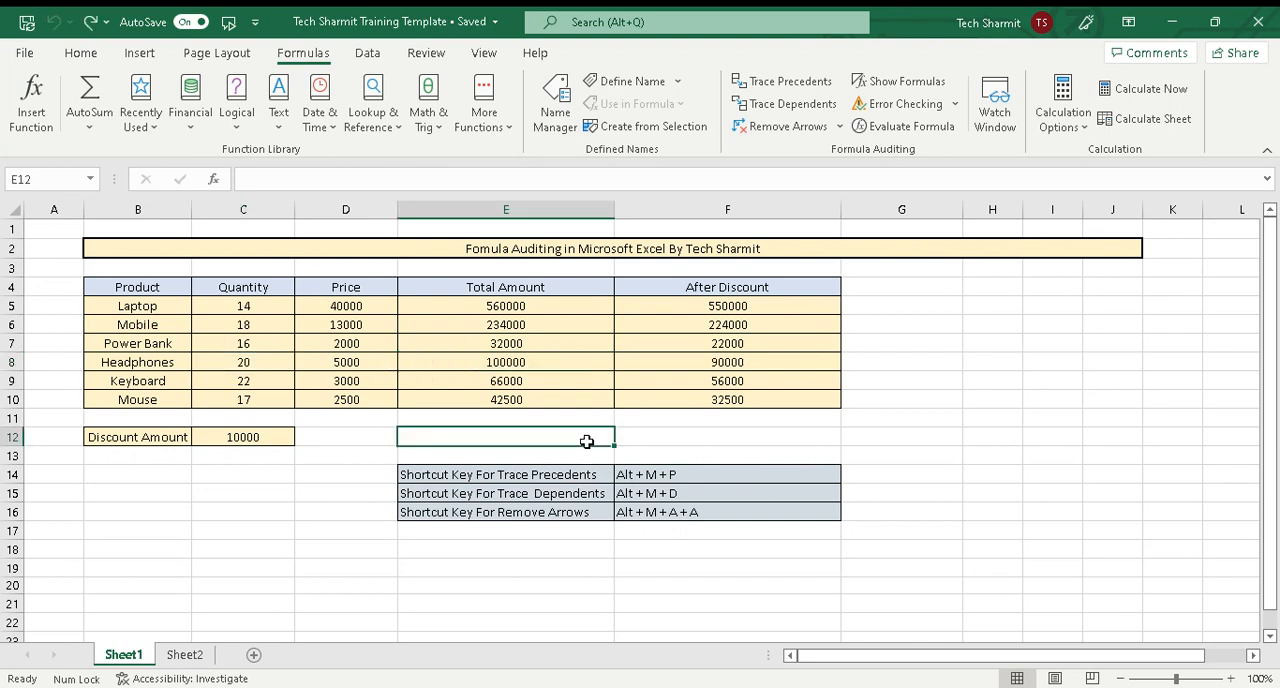
{"action": "left_click", "coordinate": [729, 309]}
{"action": "key", "text": "alt"}
{"action": "key", "text": "h"}
{"action": "key", "text": "m"}
{"action": "key", "text": "Escape"}
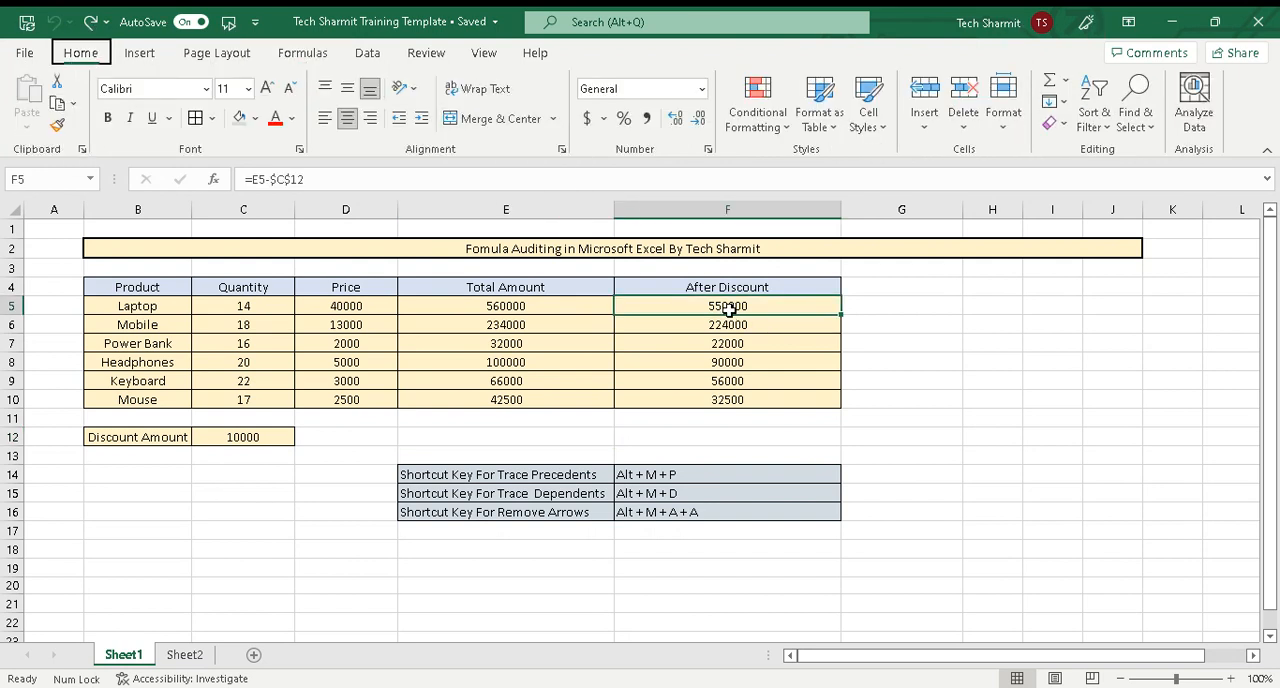
Try to trace the dependents of the headphones' After Discount amount in F8
{"action": "left_click", "coordinate": [693, 362]}
{"action": "key", "text": "alt"}
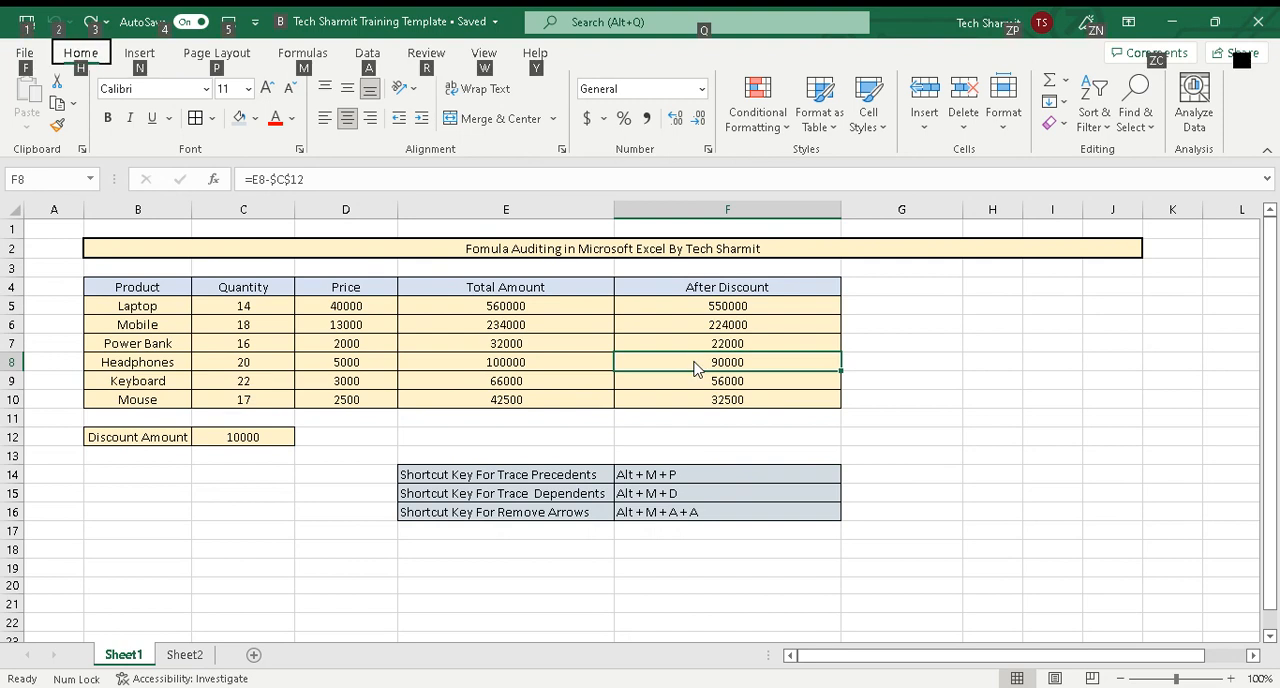
{"action": "key", "text": "m"}
{"action": "key", "text": "d"}
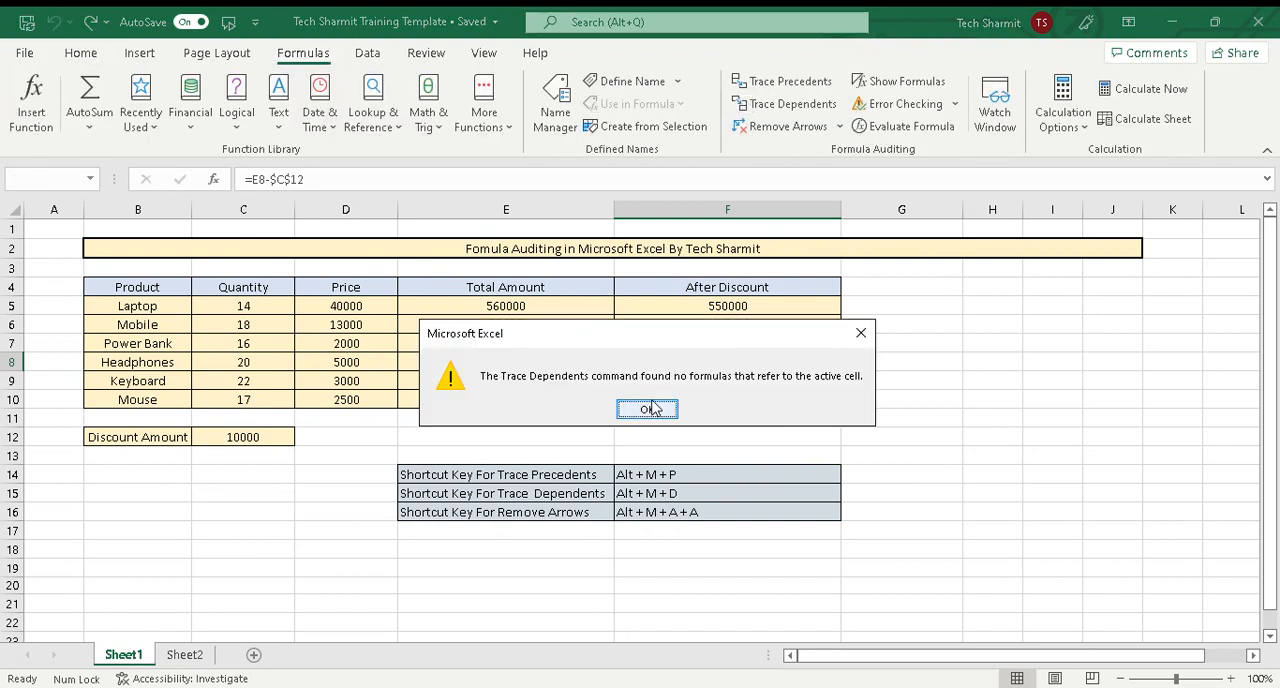
{"action": "left_click", "coordinate": [650, 408]}
Try to trace the dependents of the power bank's After Discount amount in F7
{"action": "left_click", "coordinate": [720, 341]}
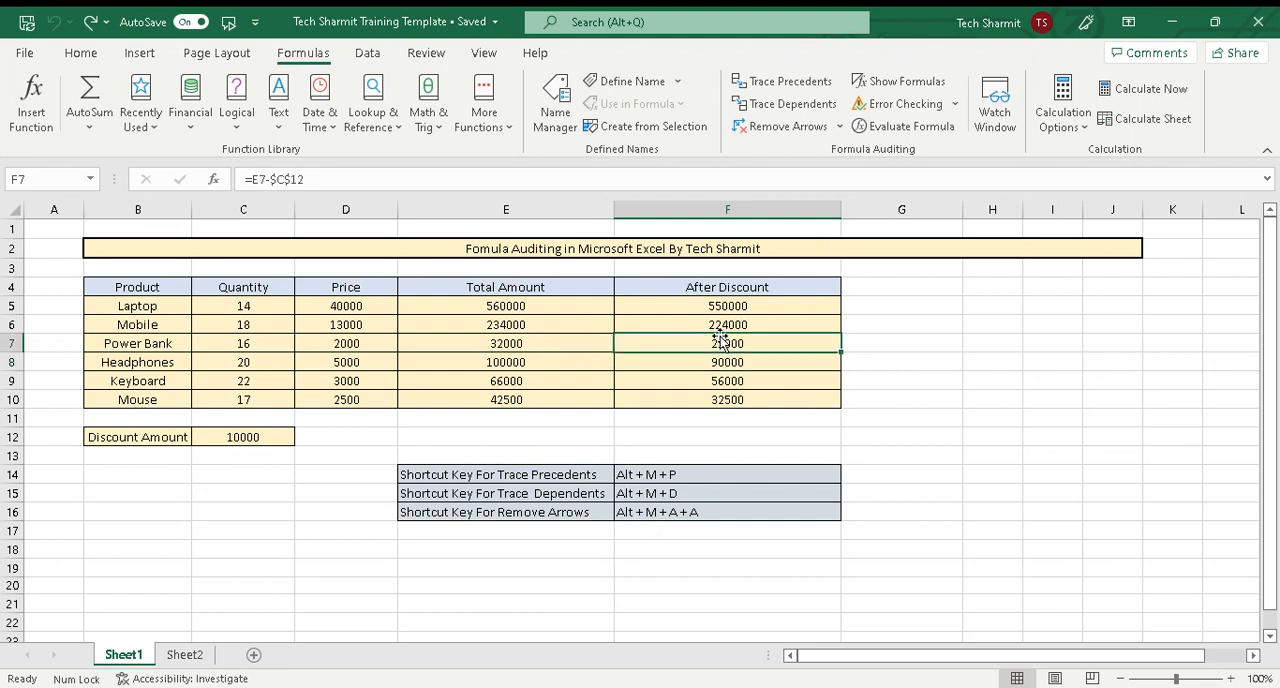
{"action": "key", "text": "alt+m"}
{"action": "key", "text": "d"}
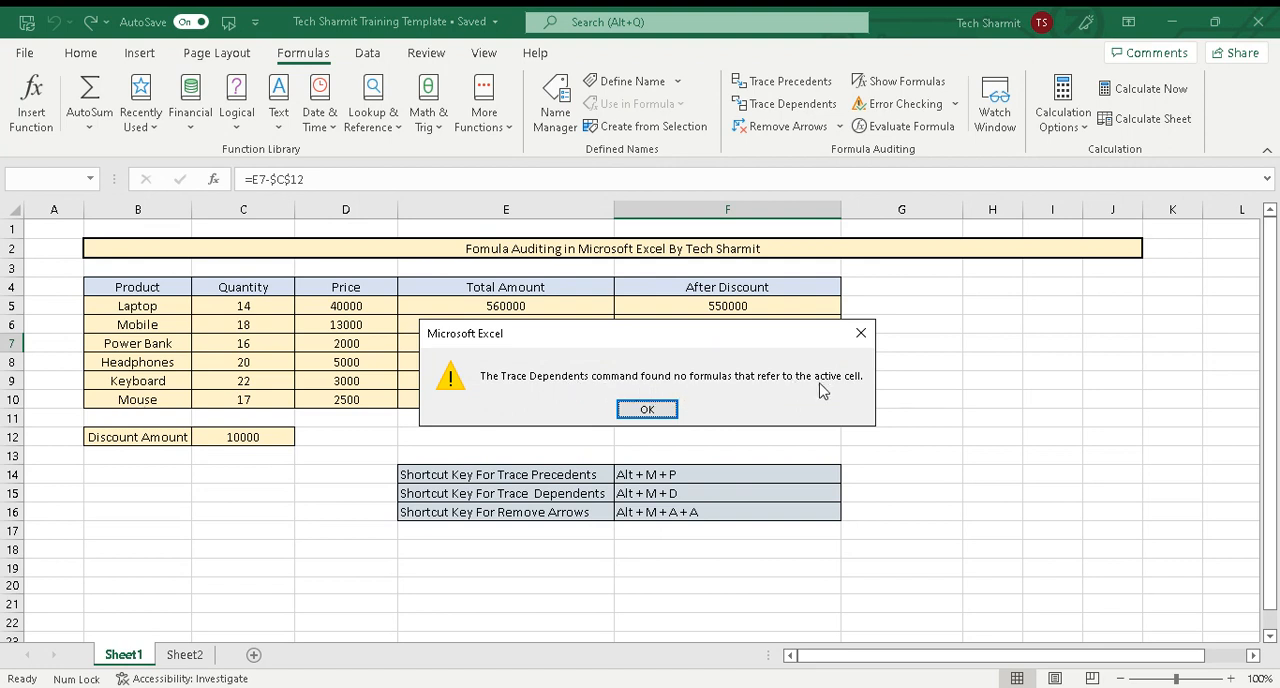
{"action": "left_click", "coordinate": [644, 412]}
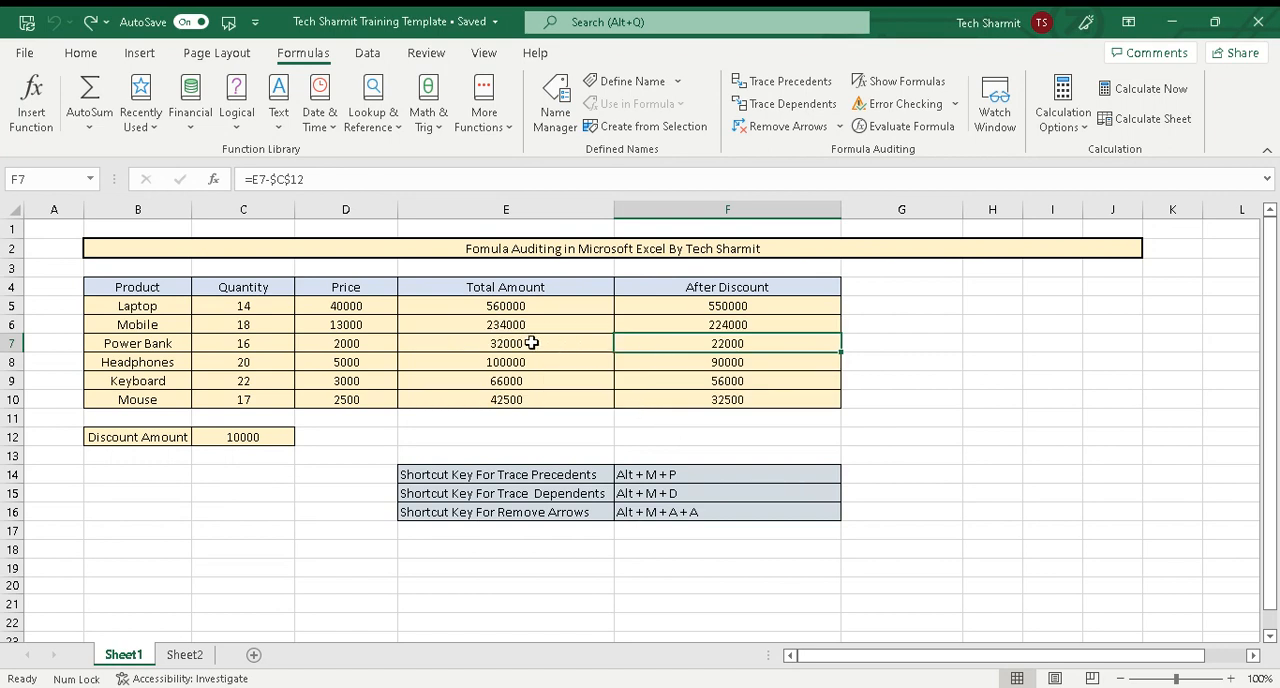
Trace the dependents of the power bank's quantity in C7
{"action": "left_click", "coordinate": [256, 340]}
{"action": "key", "text": "alt"}
{"action": "key", "text": "m"}
{"action": "key", "text": "d"}
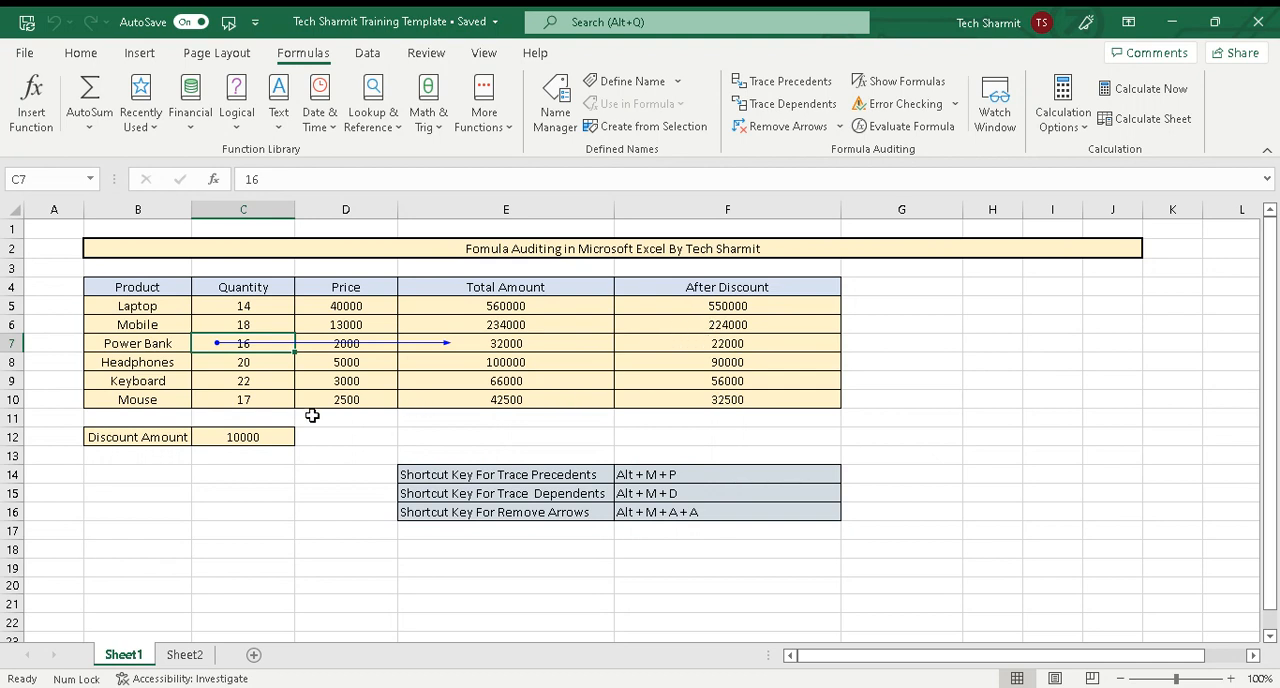
Trace the dependents of the Discount Amount in C12
{"action": "left_click", "coordinate": [263, 436]}
{"action": "key", "text": "alt"}
{"action": "key", "text": "m"}
{"action": "key", "text": "d"}
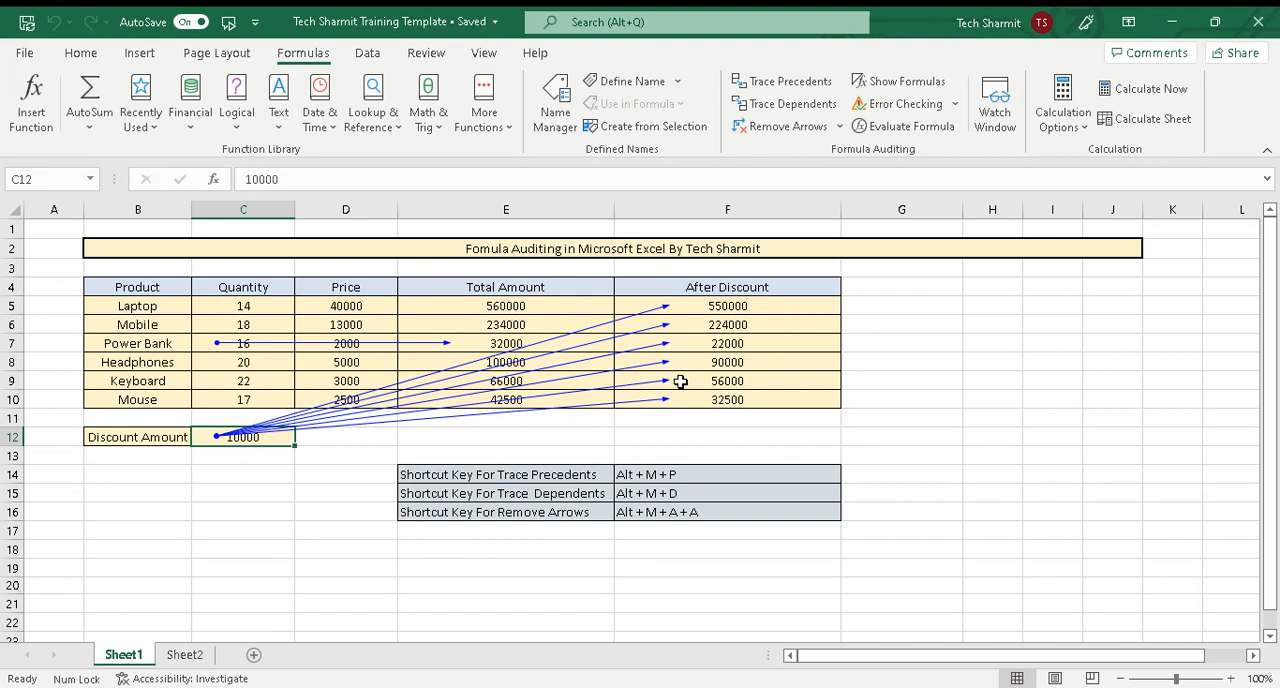
Try to remove only the dependent arrows from the sheet with the Trace Precedents shortcut cell F14 selected
{"action": "left_click", "coordinate": [706, 528]}
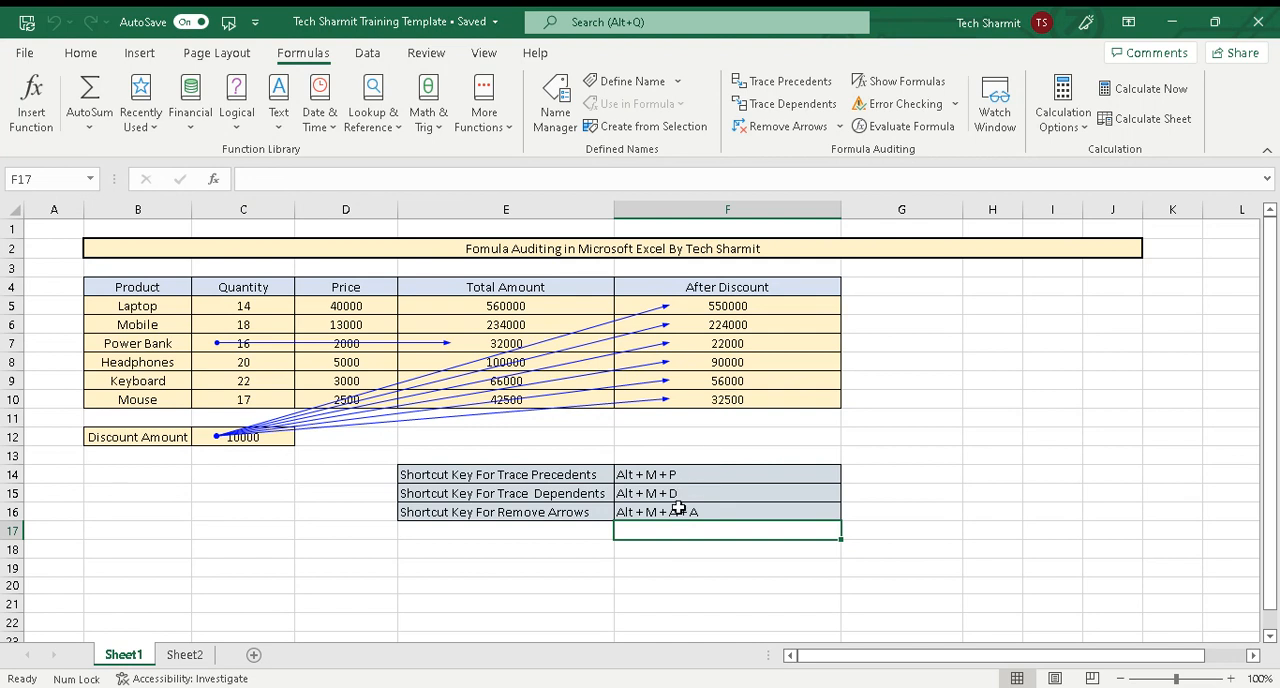
{"action": "left_click", "coordinate": [679, 472]}
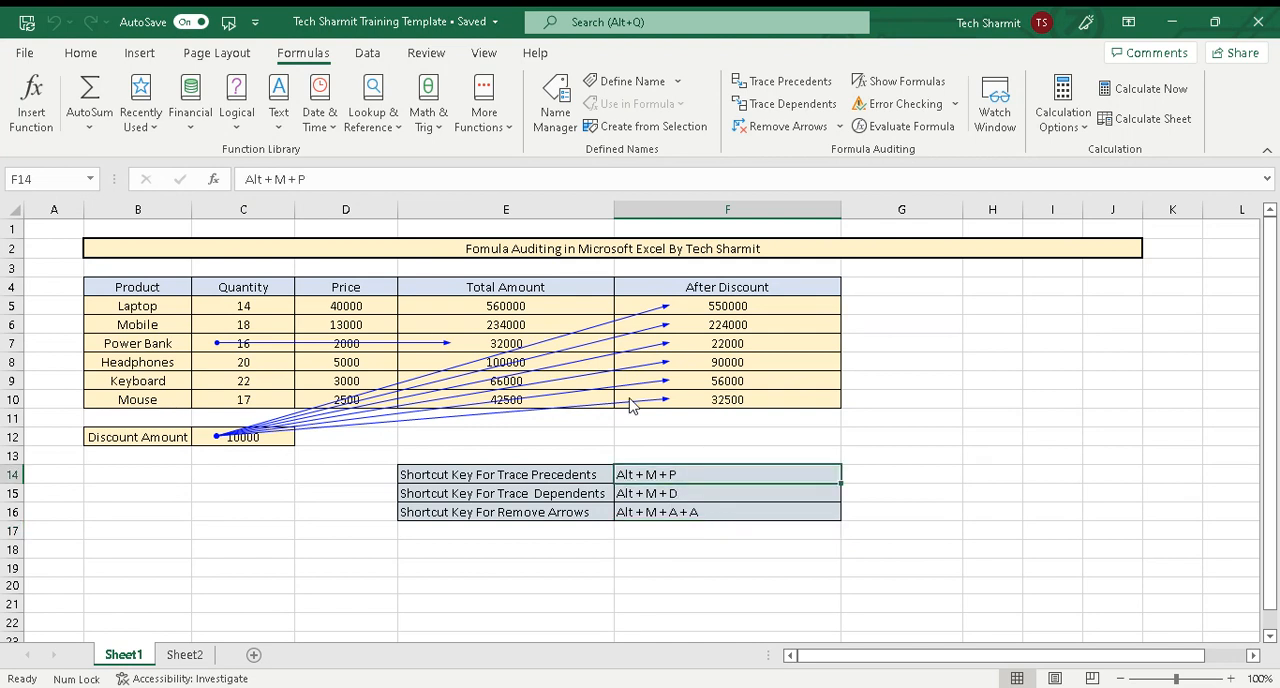
{"action": "key", "text": "alt"}
{"action": "key", "text": "m"}
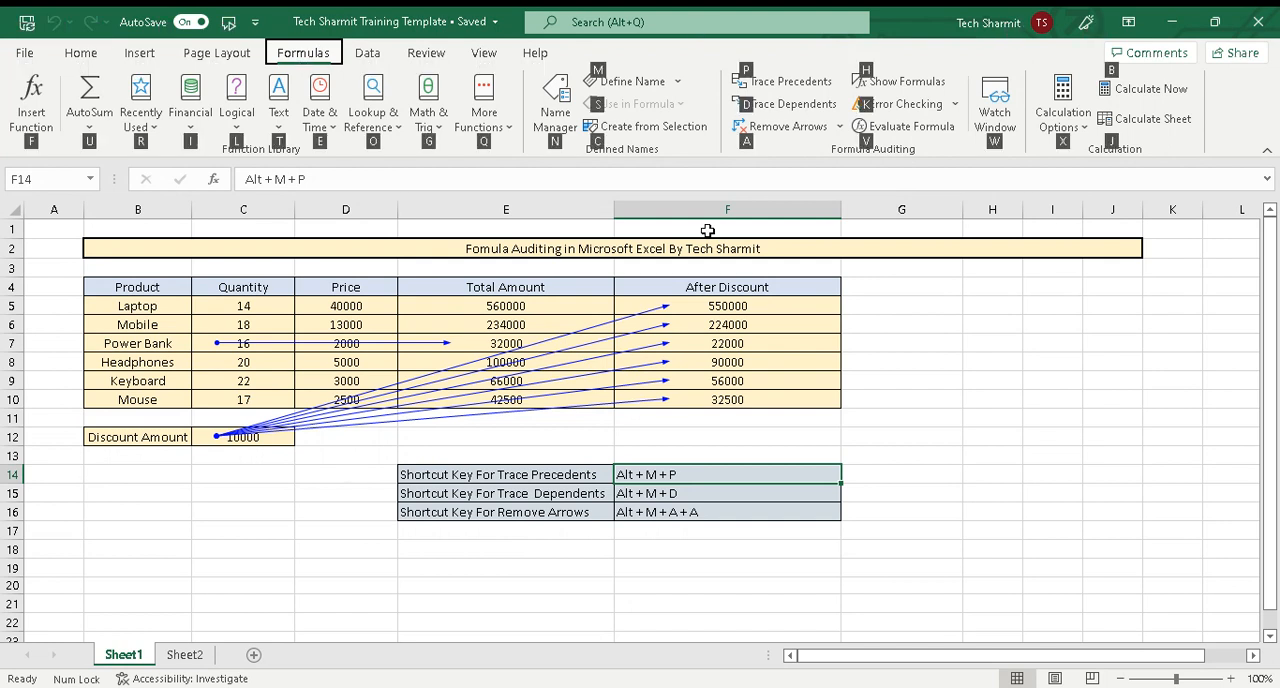
{"action": "key", "text": "a"}
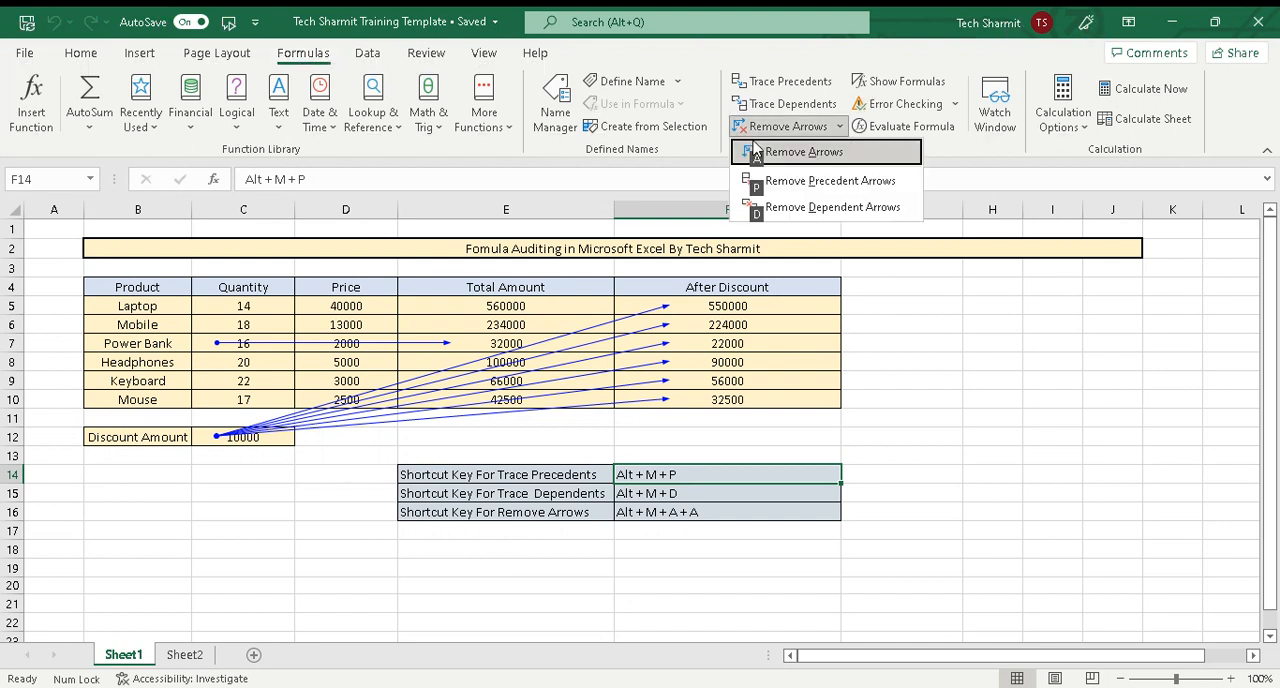
{"action": "left_click", "coordinate": [804, 207]}
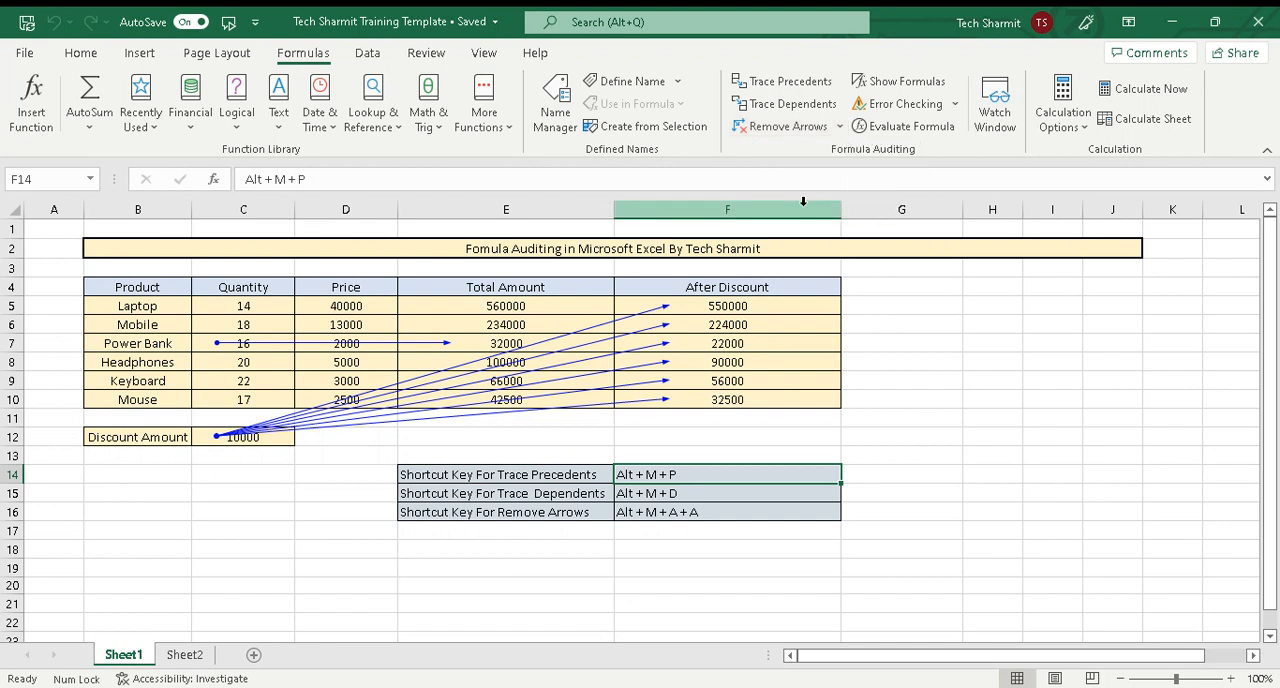
Remove all tracer arrows from the product table and the Discount Amount cell
{"action": "left_click", "coordinate": [740, 322]}
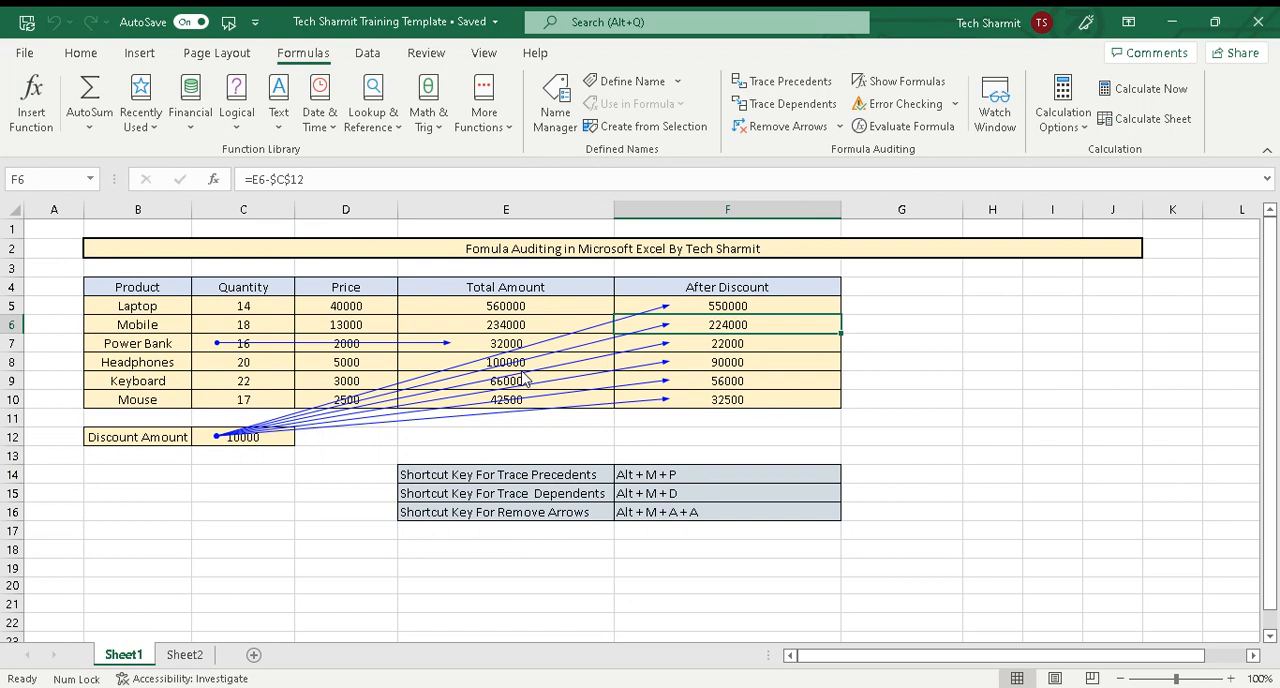
{"action": "key", "text": "alt"}
{"action": "key", "text": "m"}
{"action": "key", "text": "a"}
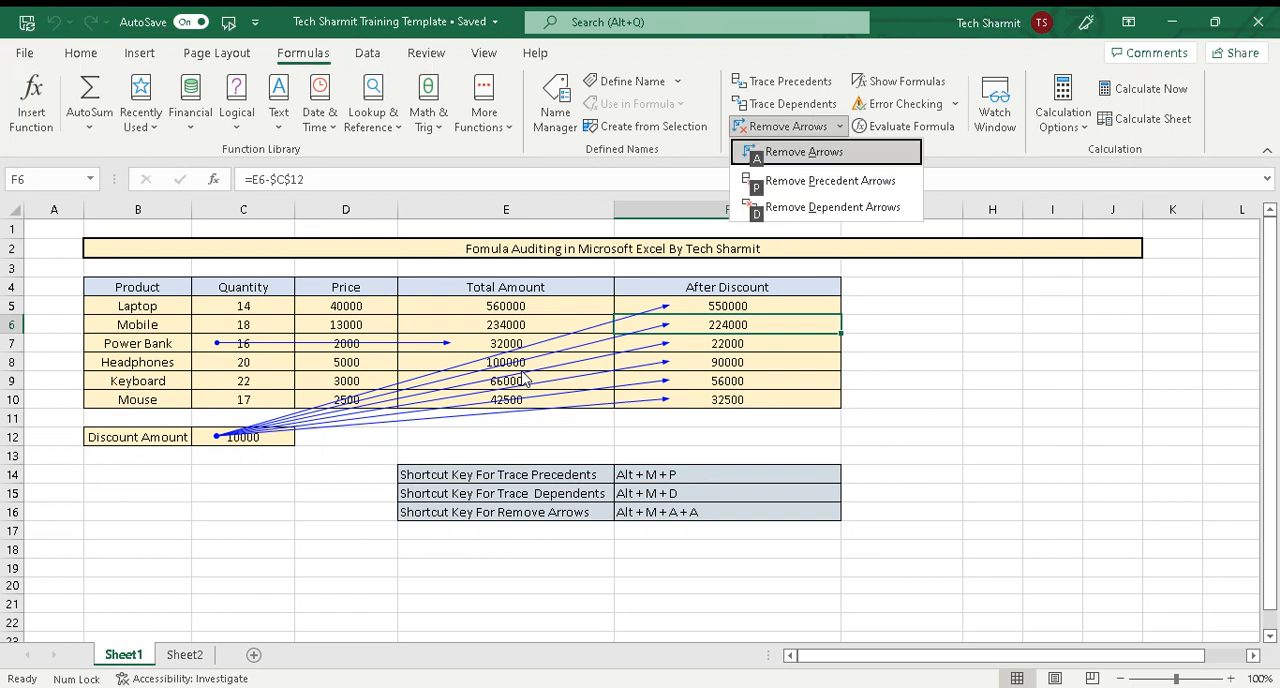
{"action": "key", "text": "a"}
{"action": "left_click", "coordinate": [348, 440]}
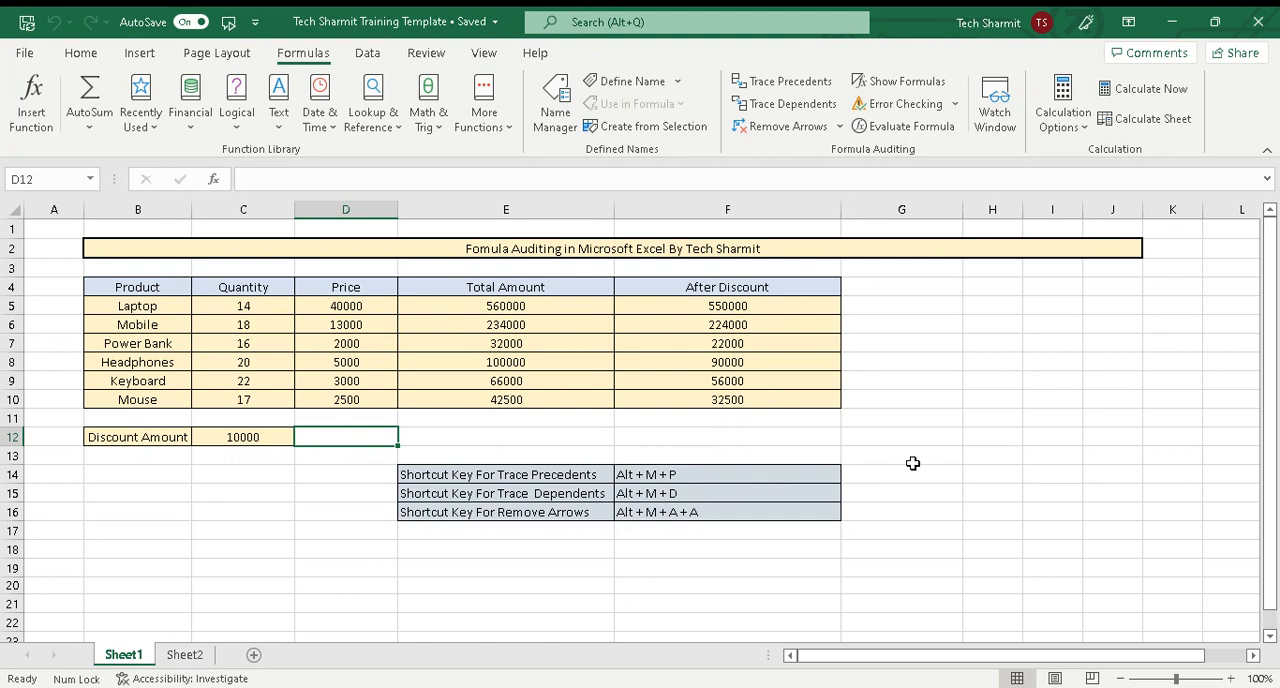
{"action": "left_click", "coordinate": [671, 470]}
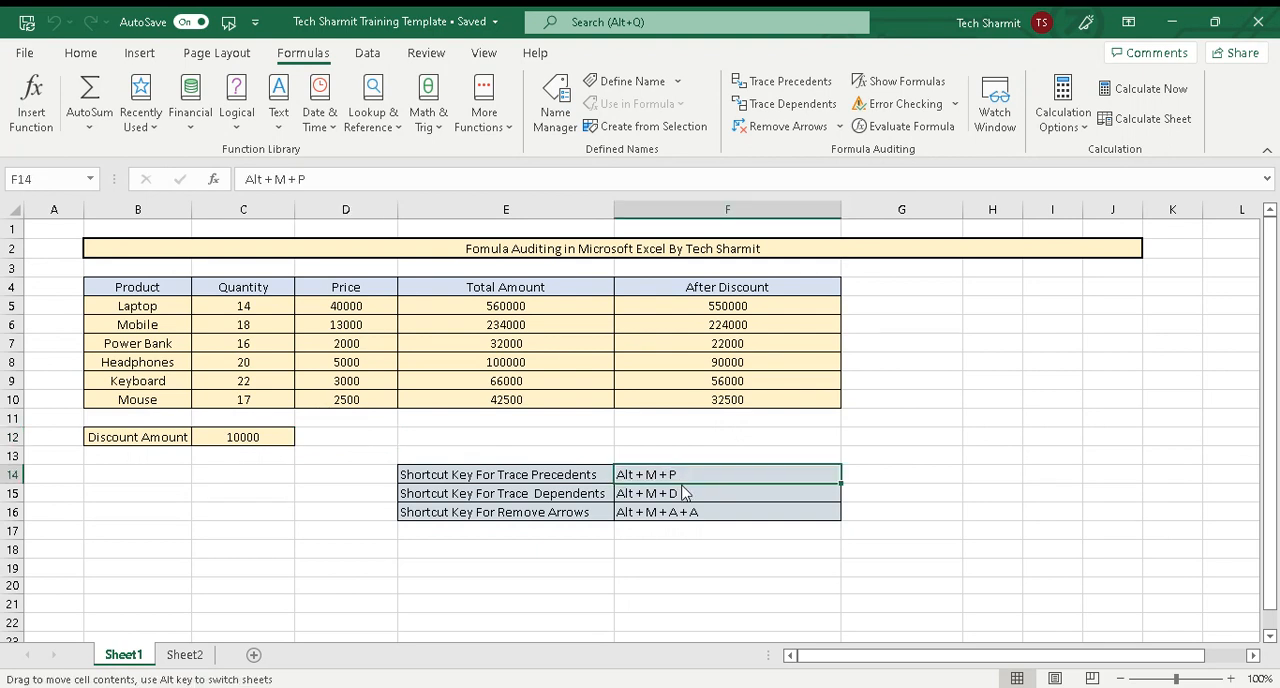
{"action": "left_click", "coordinate": [690, 511]}
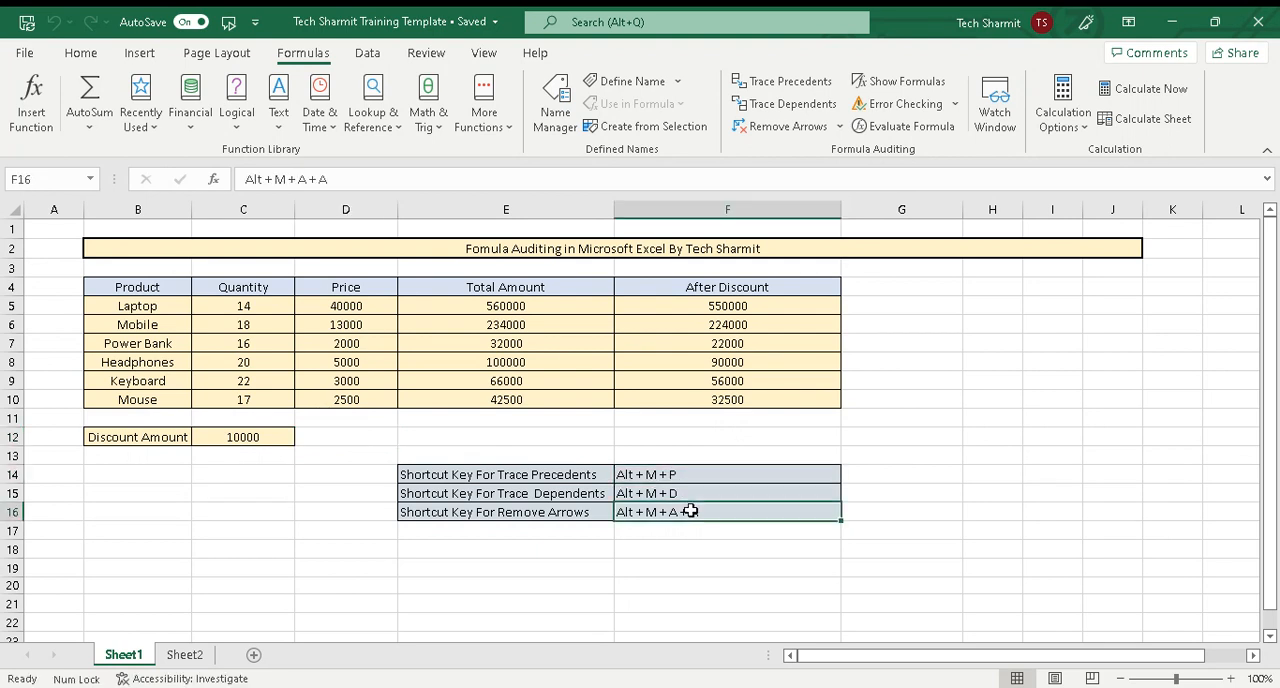